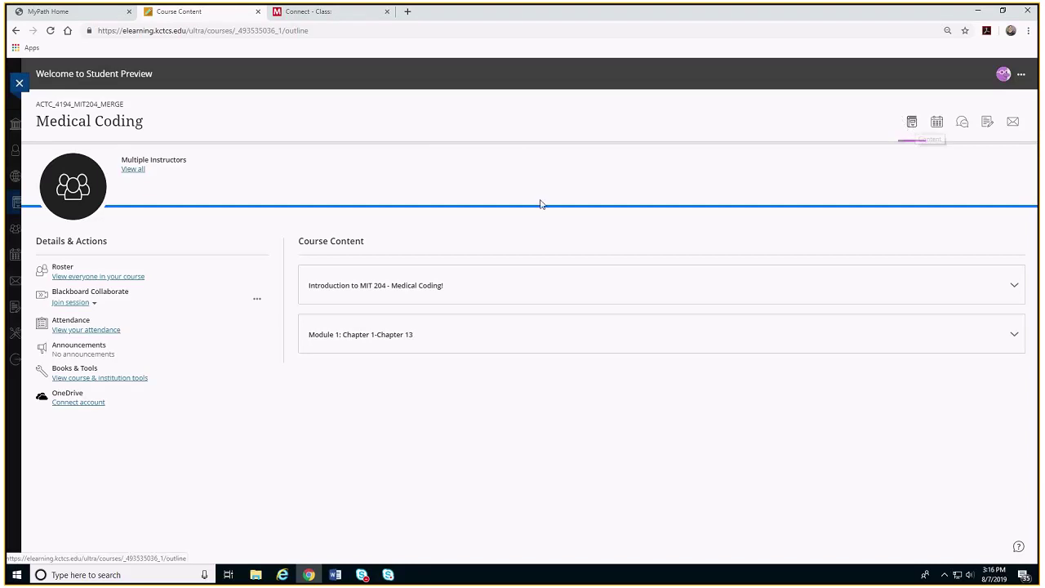
Step: Open the course calendar, switch it to Due Dates and go to today's entries
click(936, 124)
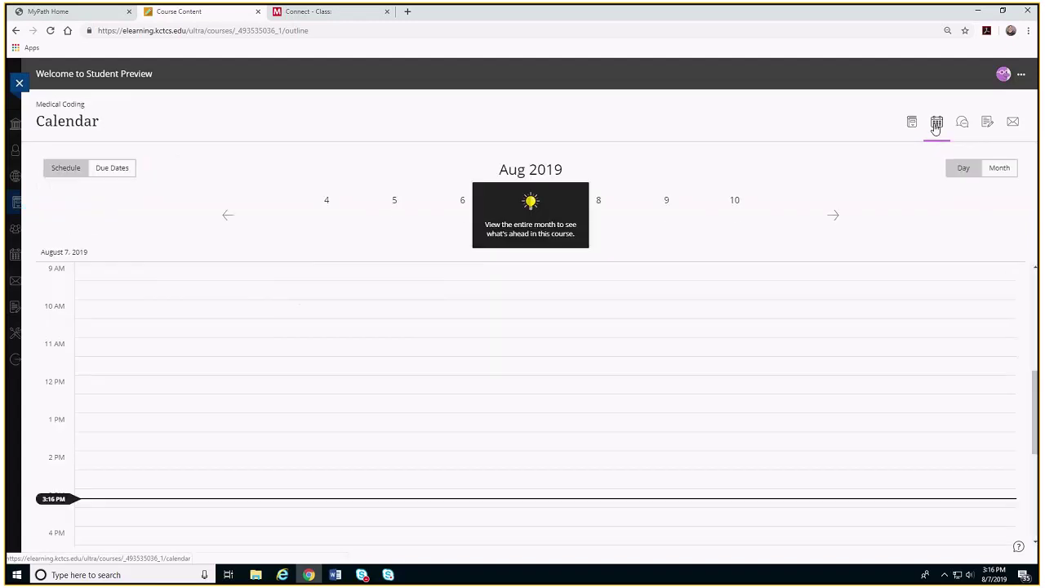
click(124, 177)
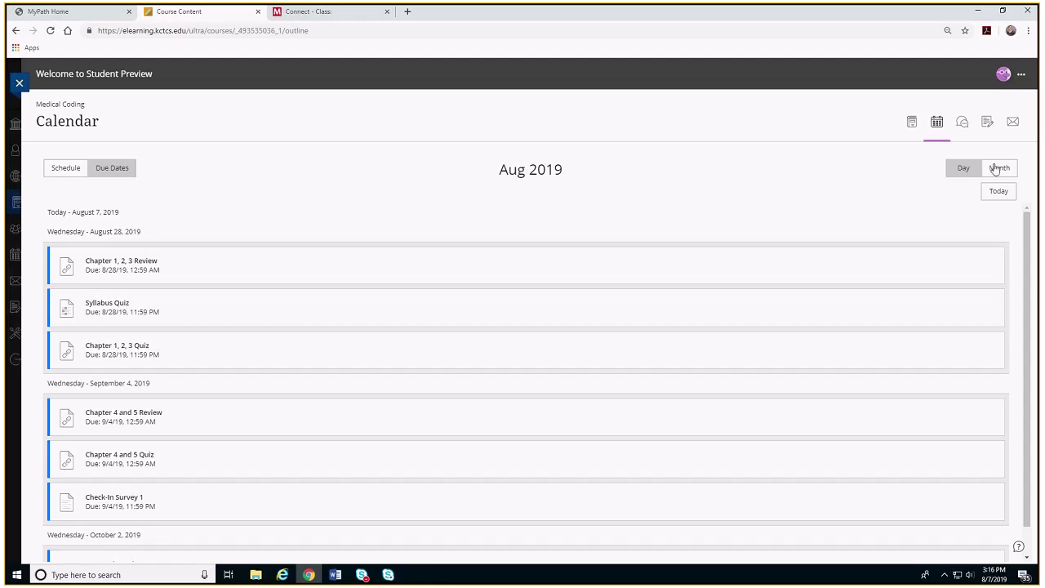
click(1002, 193)
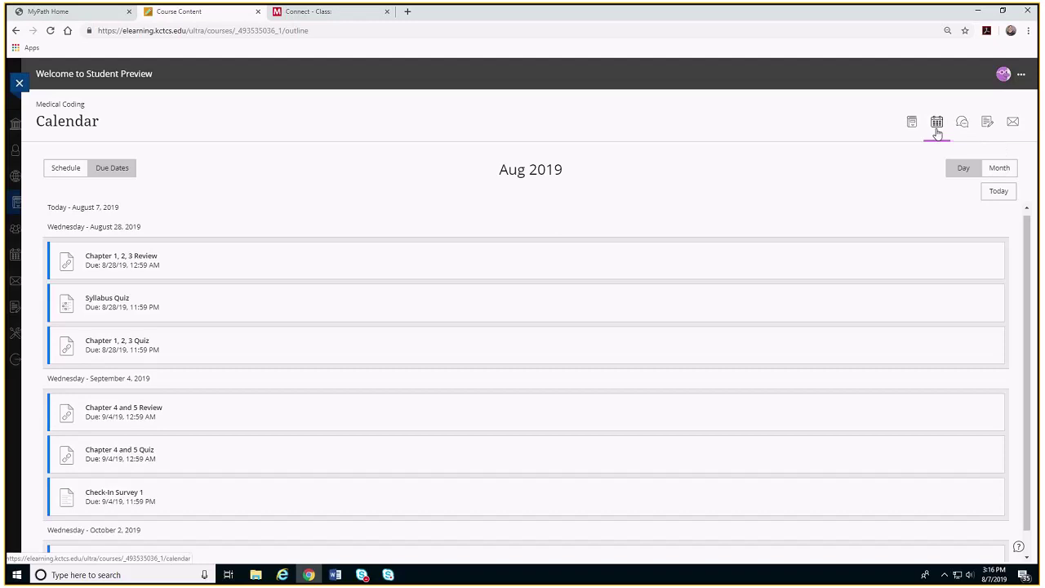
Step: View the course discussions, and look through the full list of items in the course grades
click(962, 126)
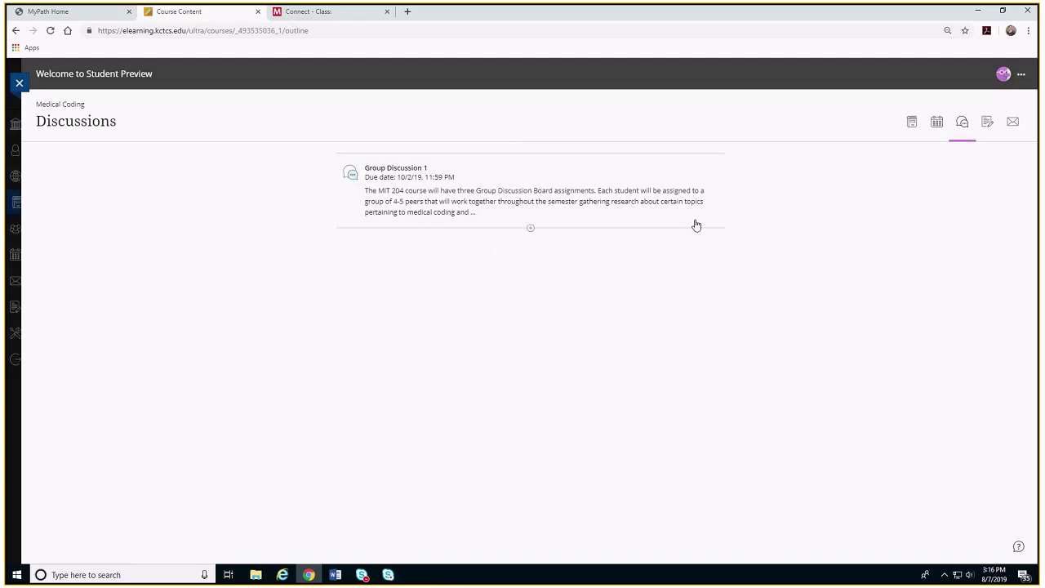
click(986, 124)
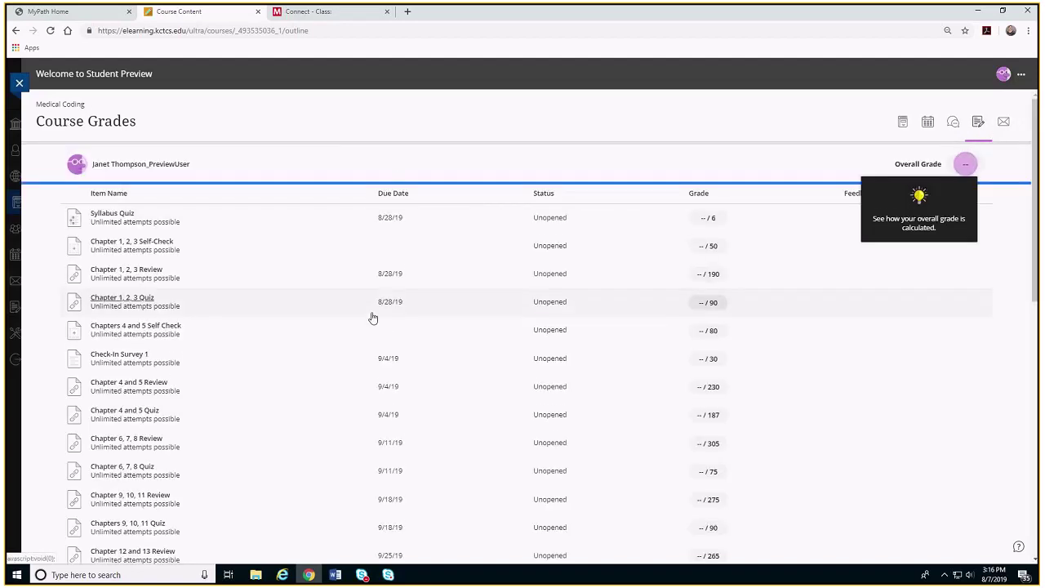
scroll(375, 317, down, 3)
scroll(378, 318, down, 5)
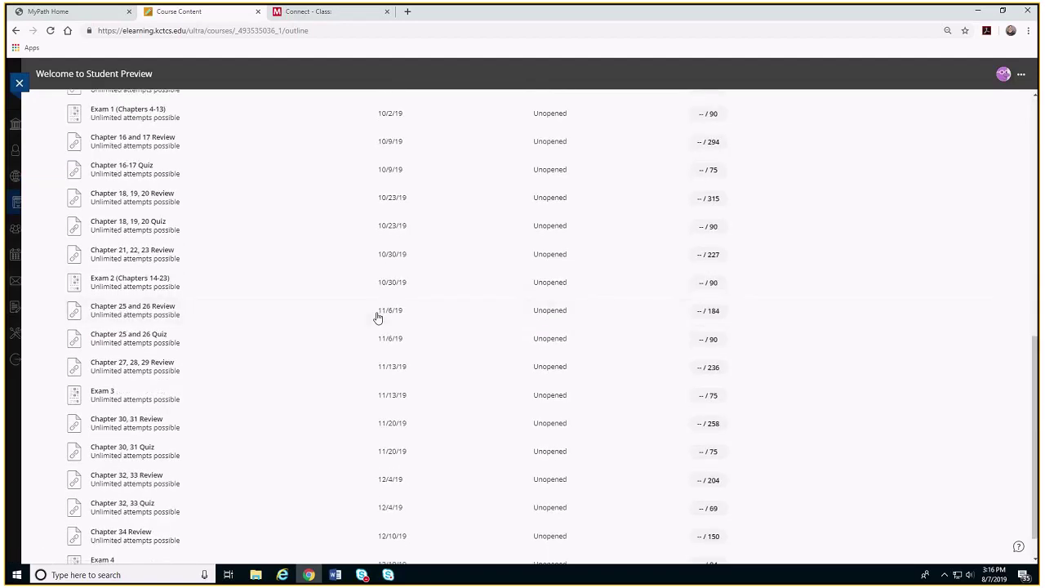
scroll(378, 318, up, 8)
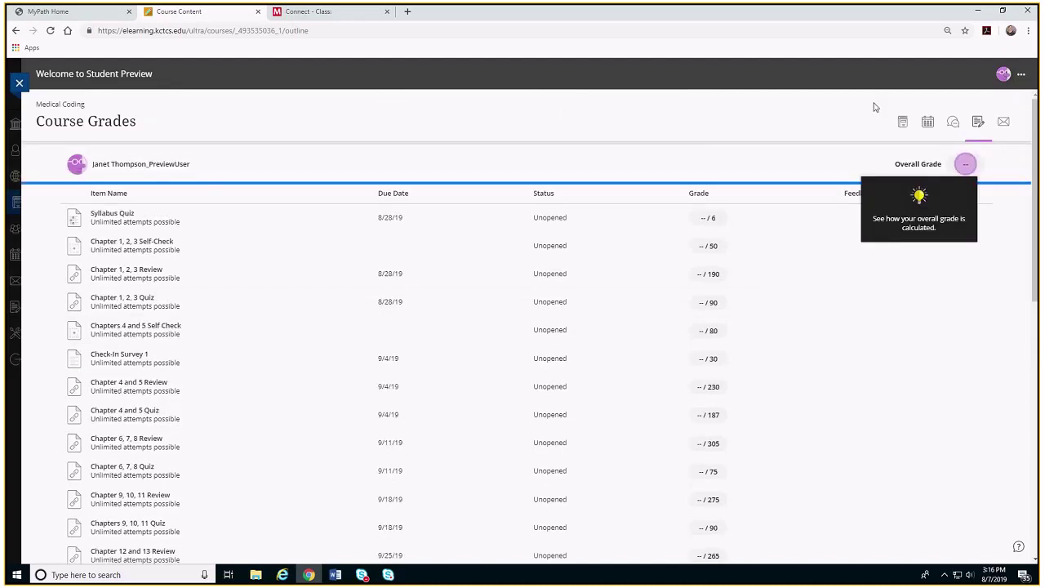
Step: Check the course messages, and from the course content page join and close the Blackboard Collaborate Course Room session
click(1002, 128)
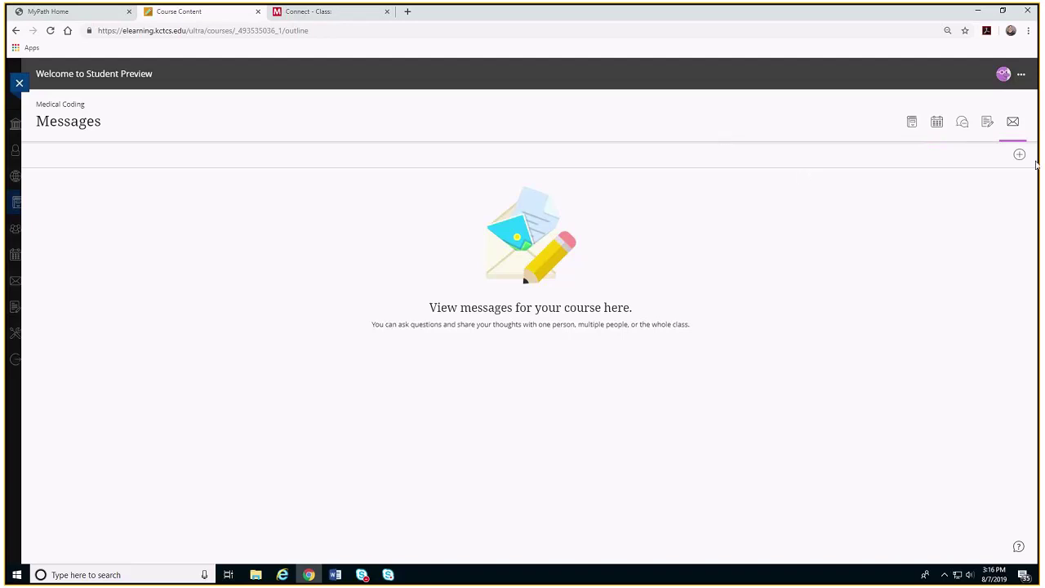
click(911, 126)
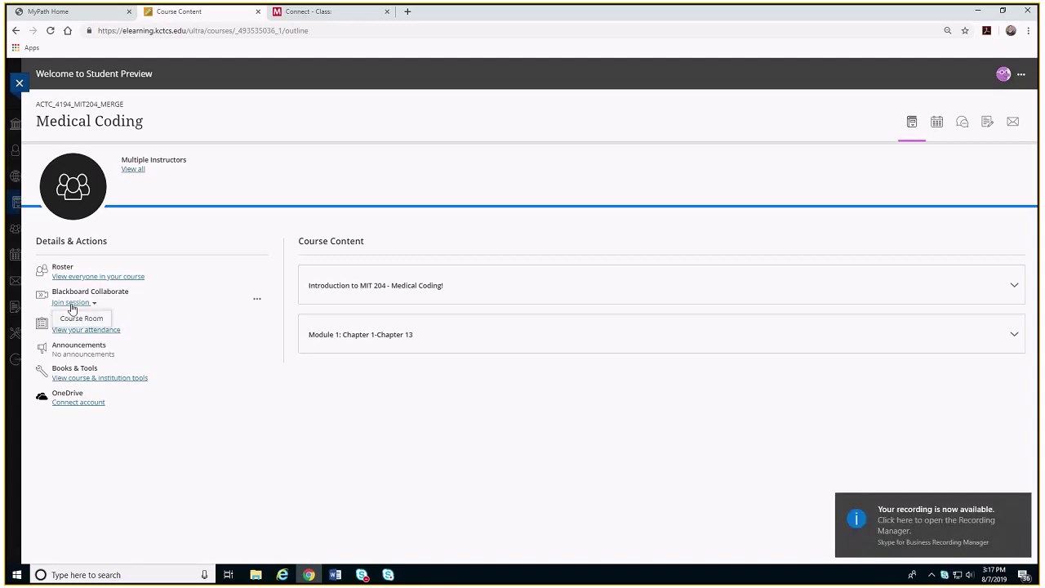
click(81, 317)
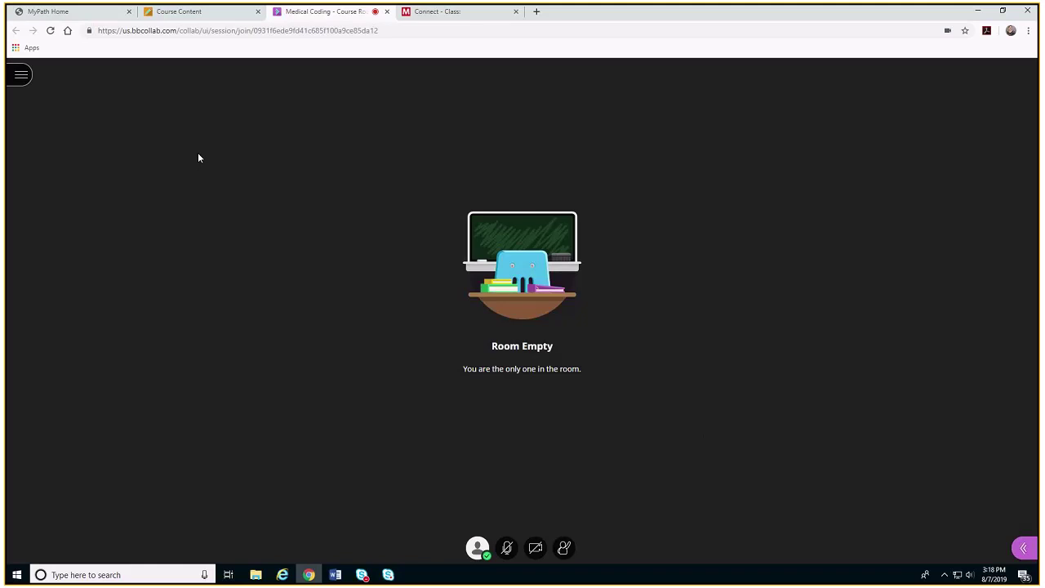
click(387, 11)
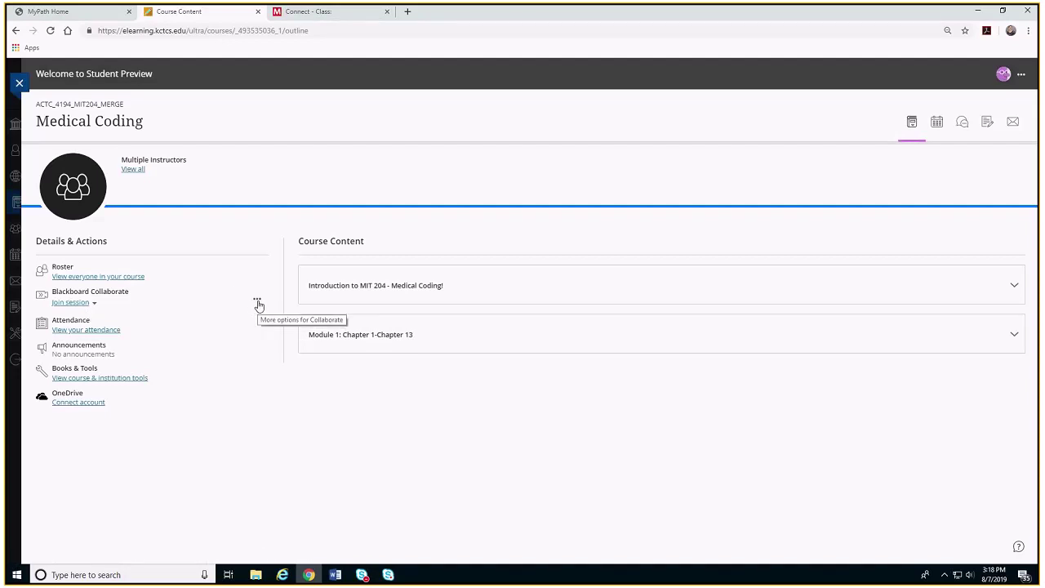
Step: Open the Medical Coding / Sample Recording from the Collaborate recordings, and close both the playback and the recordings list
click(257, 302)
click(172, 321)
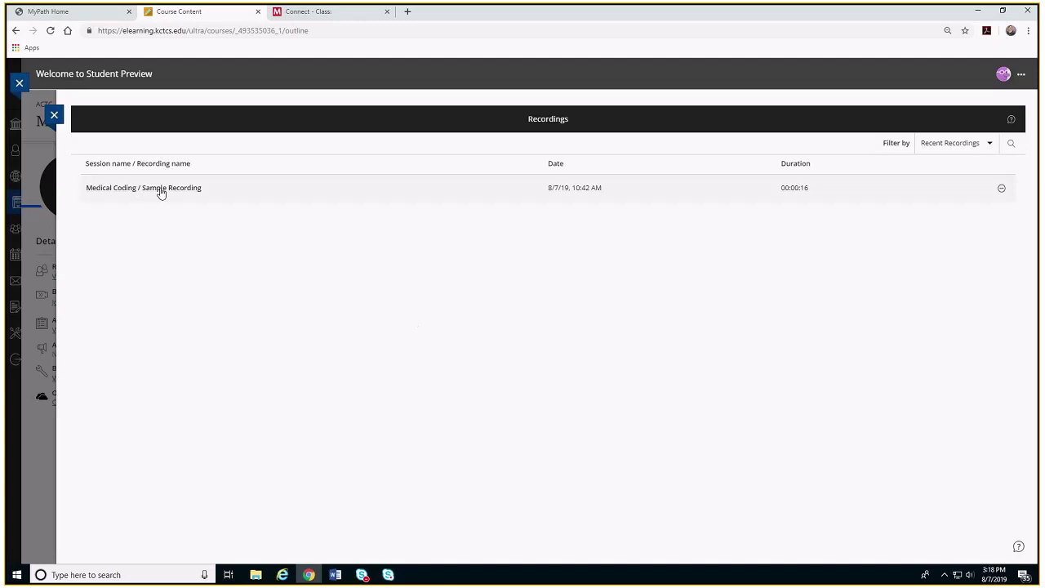
click(161, 193)
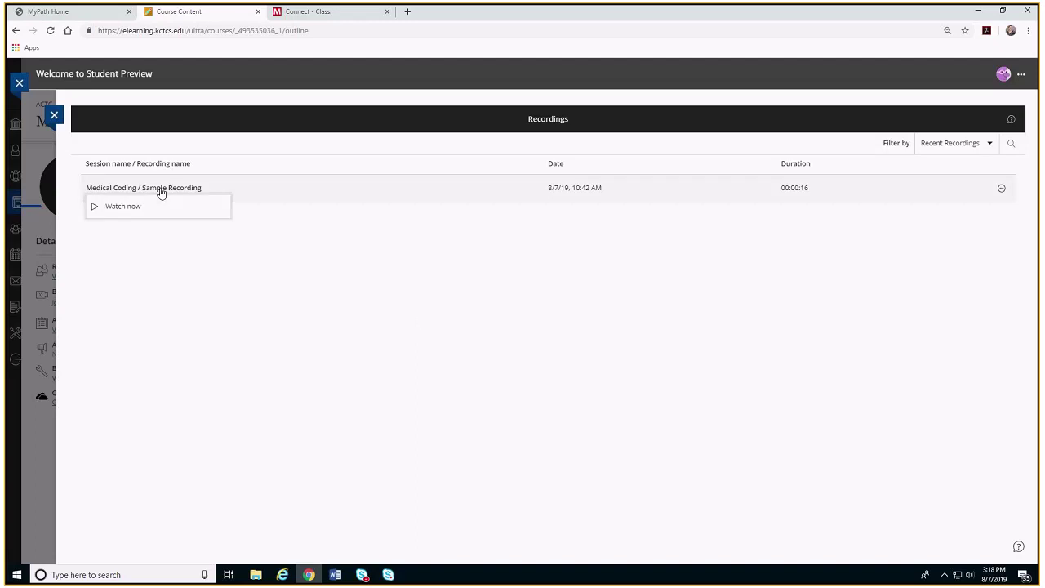
click(115, 210)
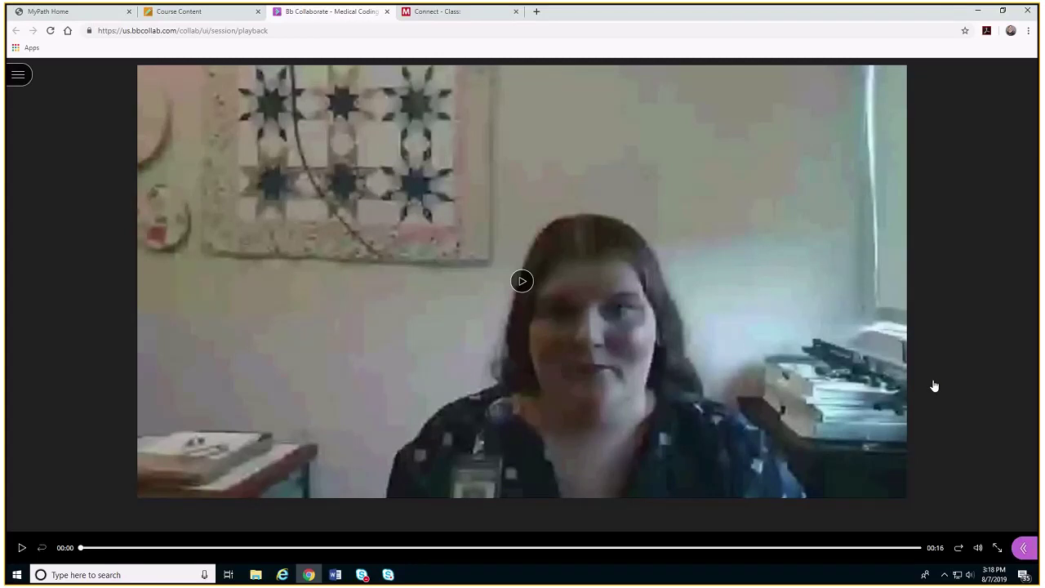
click(388, 12)
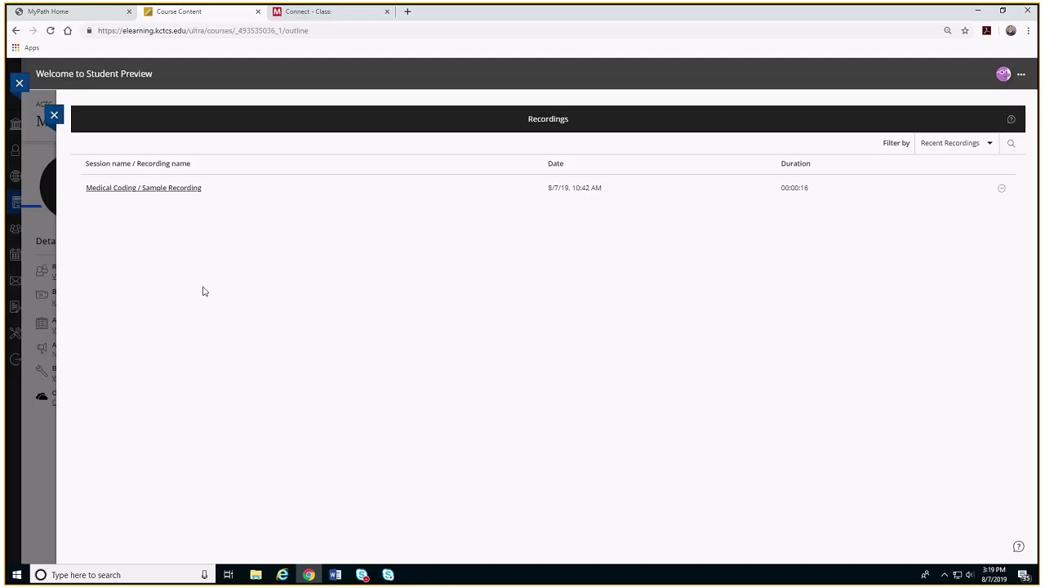
click(52, 116)
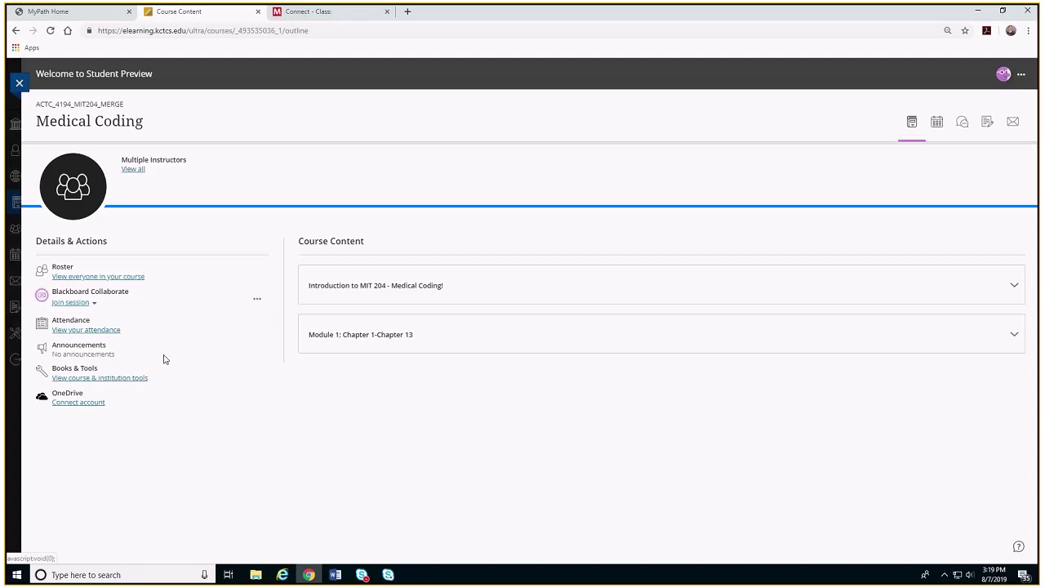
Step: View the course and institution tools under Books & Tools, and close the list
click(104, 379)
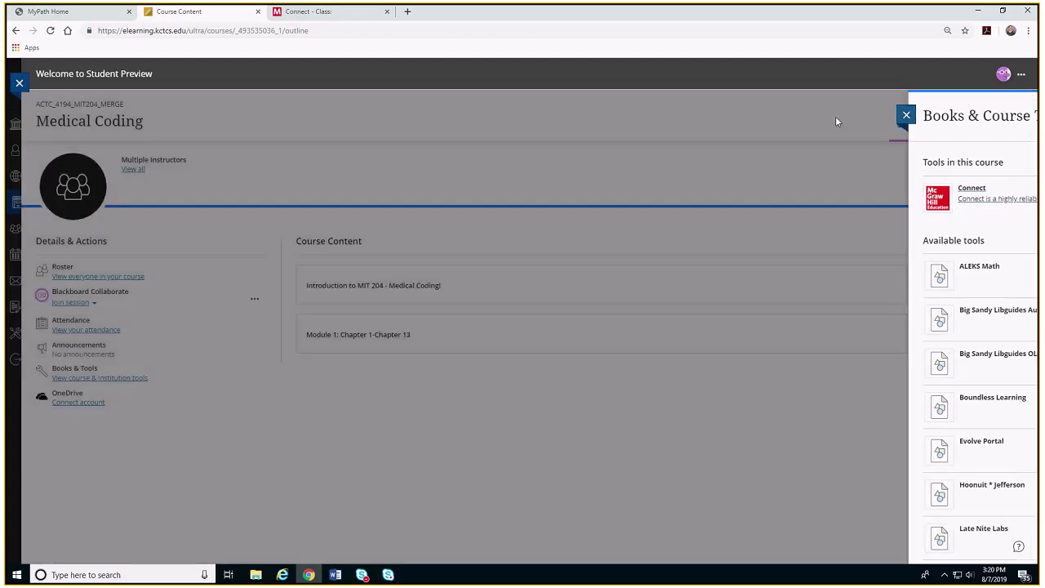
click(834, 117)
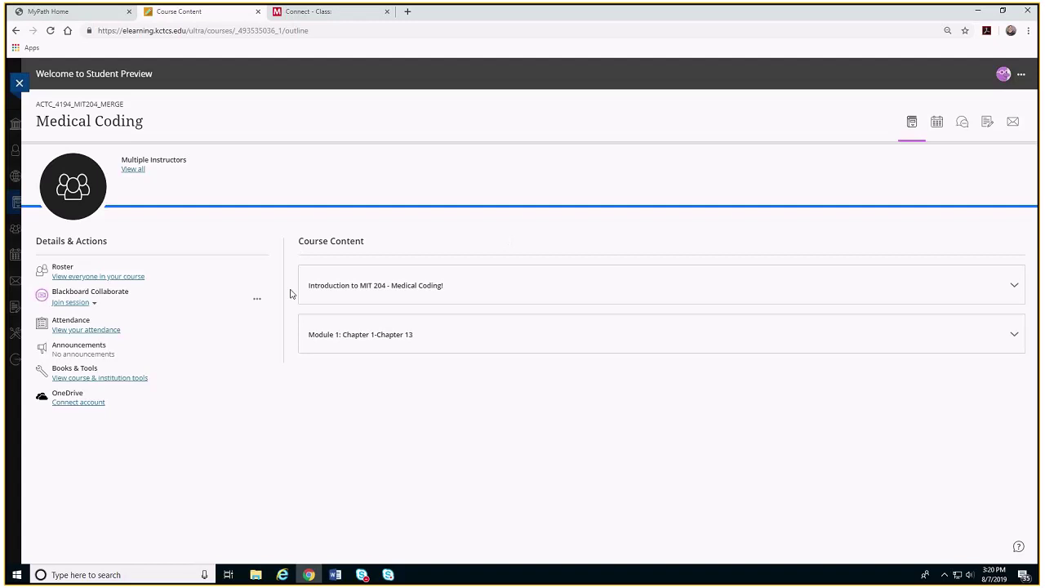
Step: Expand Introduction to MIT 204 - Medical Coding! and read through its Welcome! page
click(1015, 284)
click(338, 320)
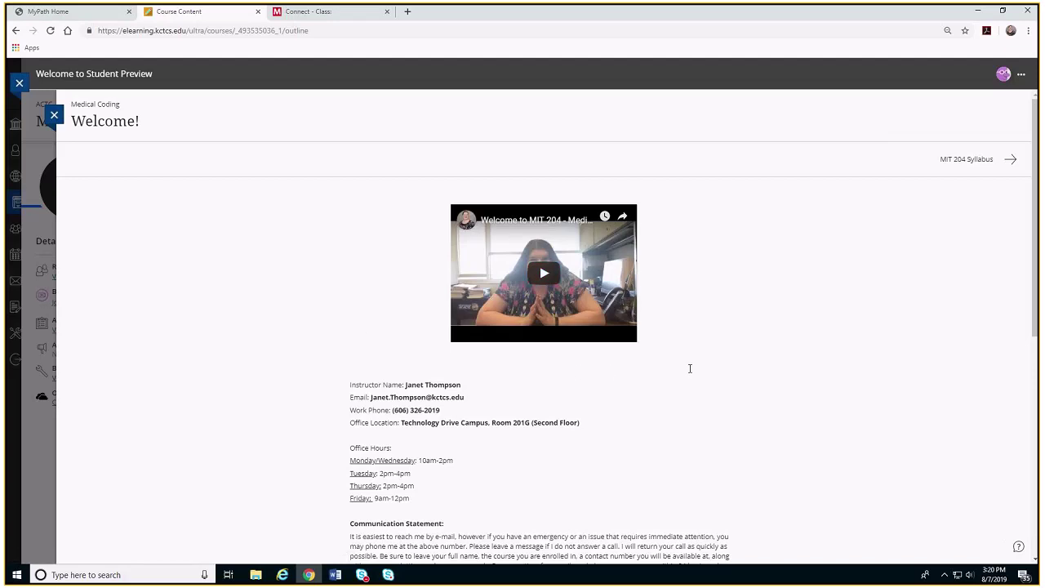
scroll(602, 422, down, 2)
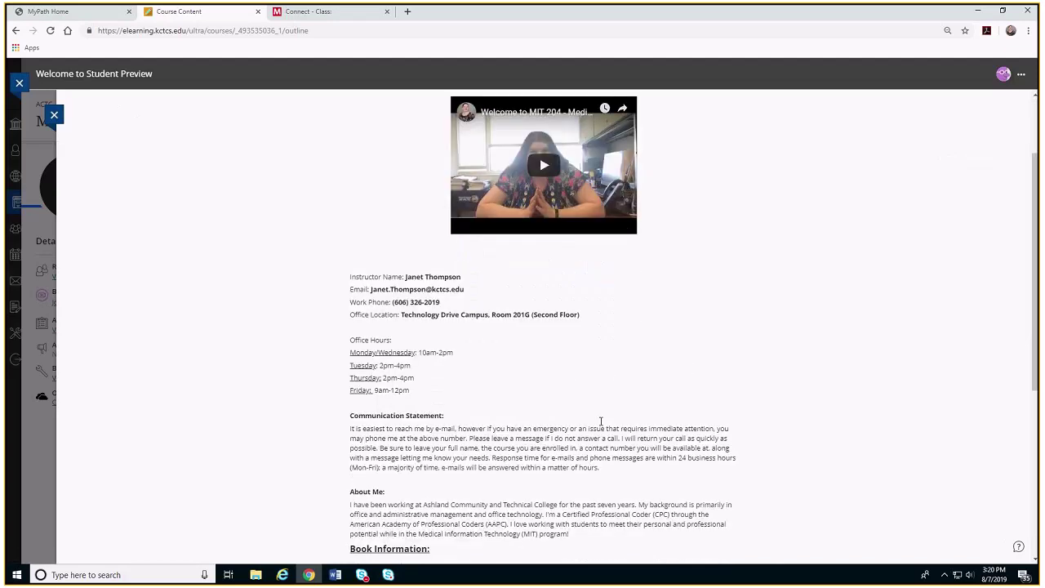
scroll(601, 422, down, 6)
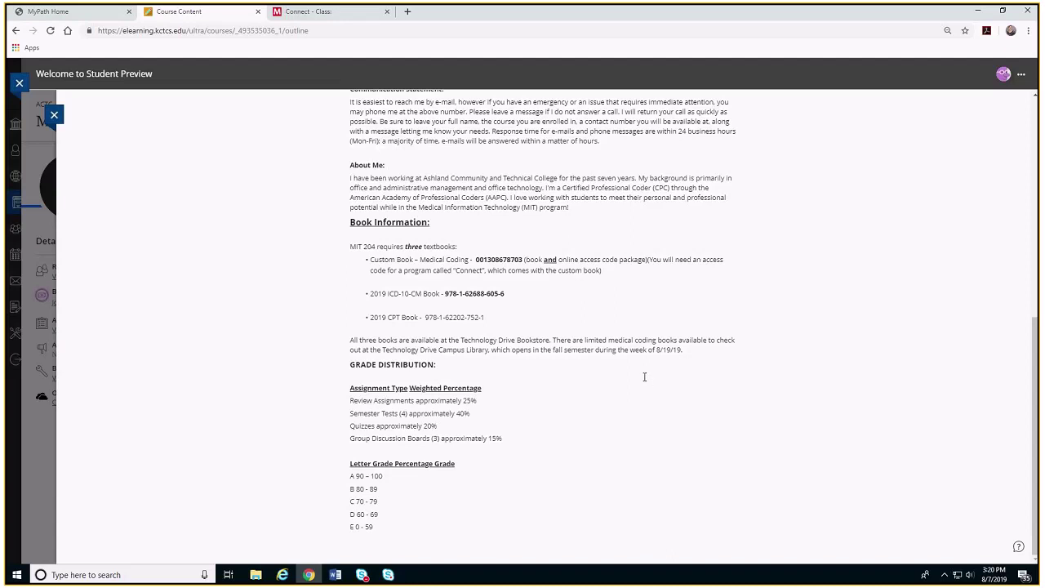
scroll(634, 352, up, 5)
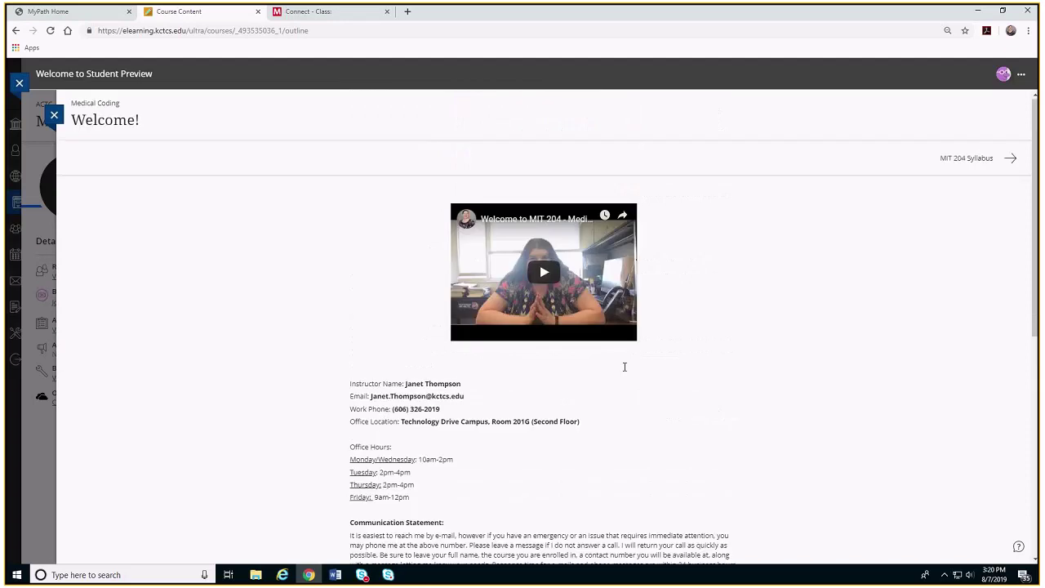
scroll(625, 364, down, 1)
scroll(944, 156, up, 1)
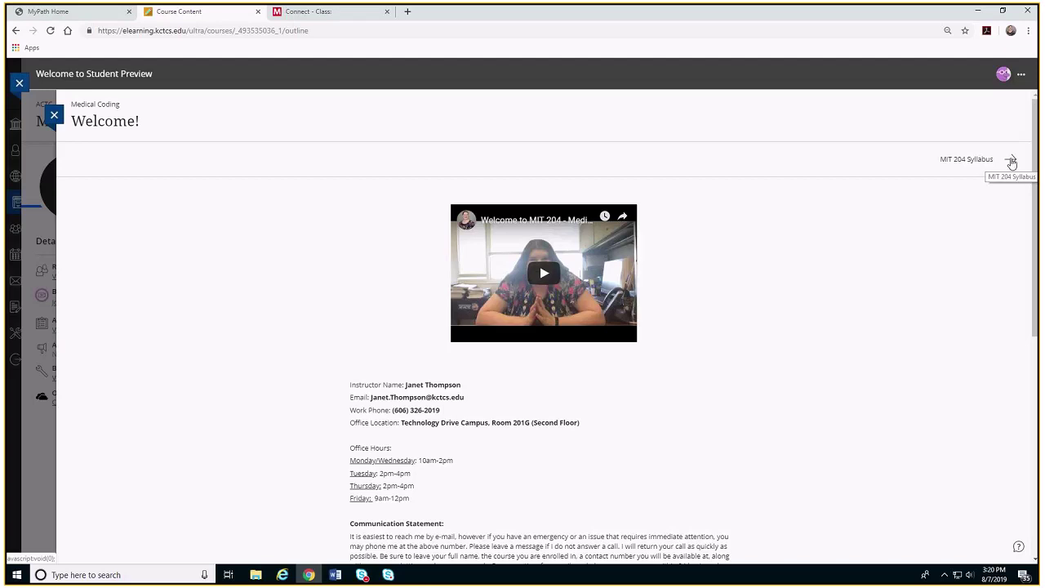
Step: Go on to the MIT 204 Syllabus page and check the options for the syllabus file
click(1011, 161)
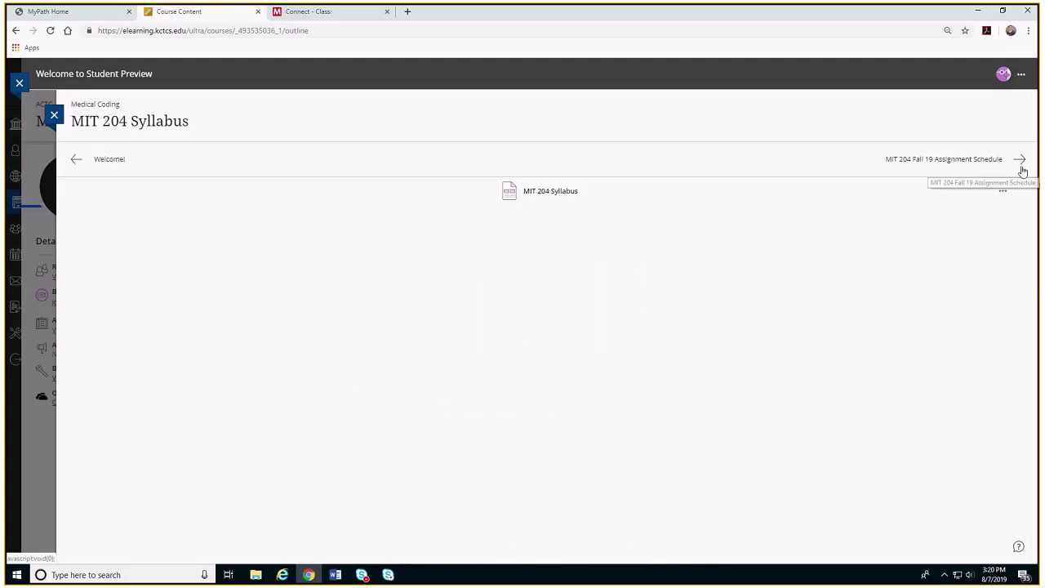
click(1003, 191)
click(967, 159)
Step: Open the MIT 204 Fall 19 Assignment Schedule file using its download option, look it over and close it
click(1022, 161)
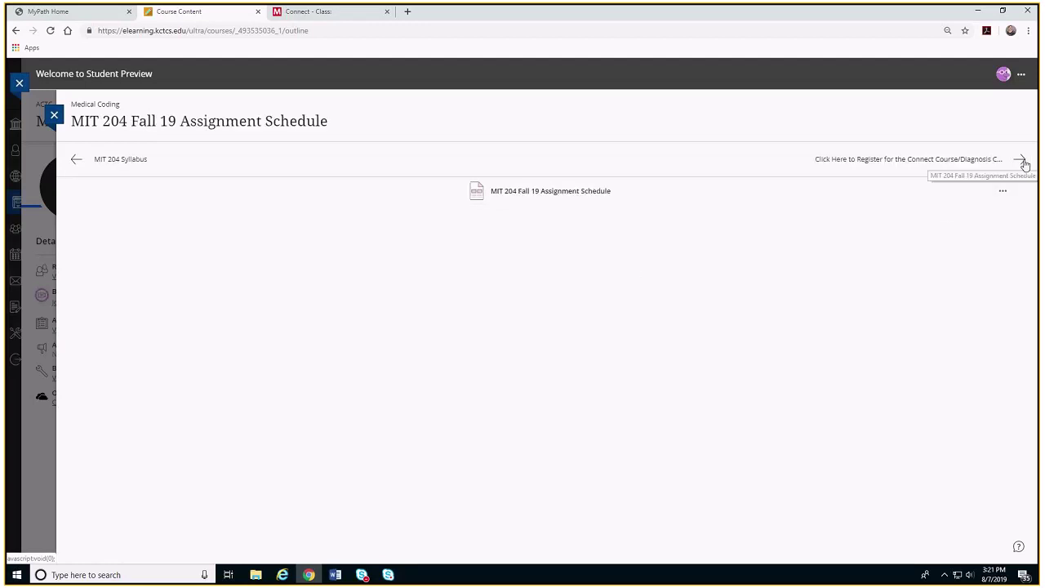
click(1003, 192)
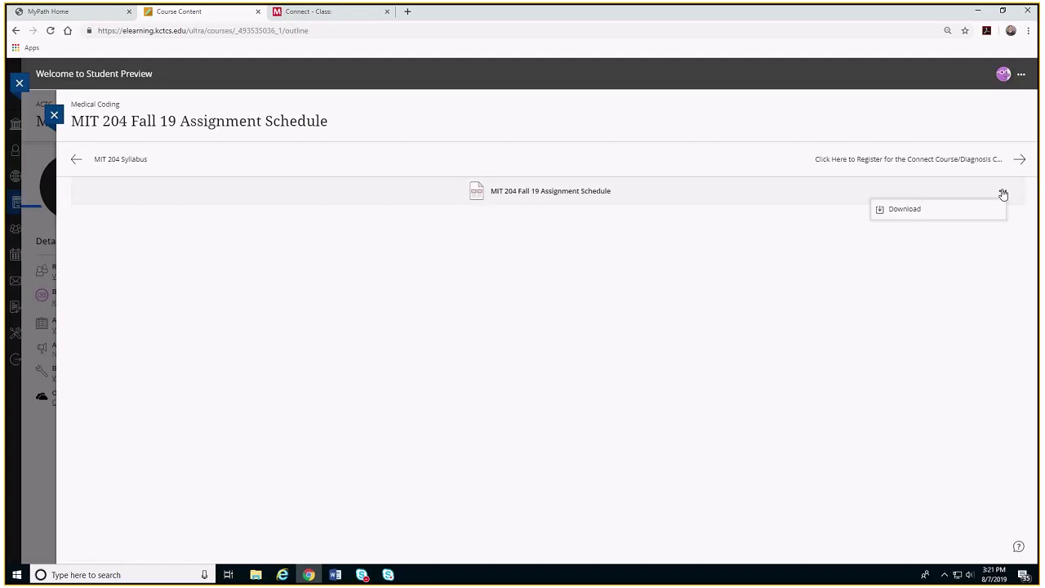
click(914, 210)
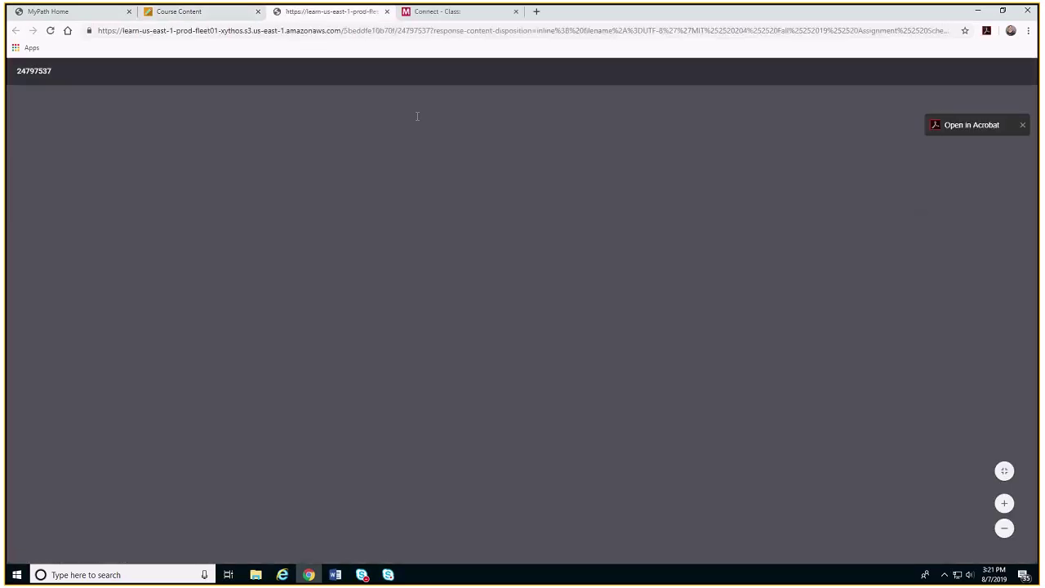
scroll(655, 297, down, 1)
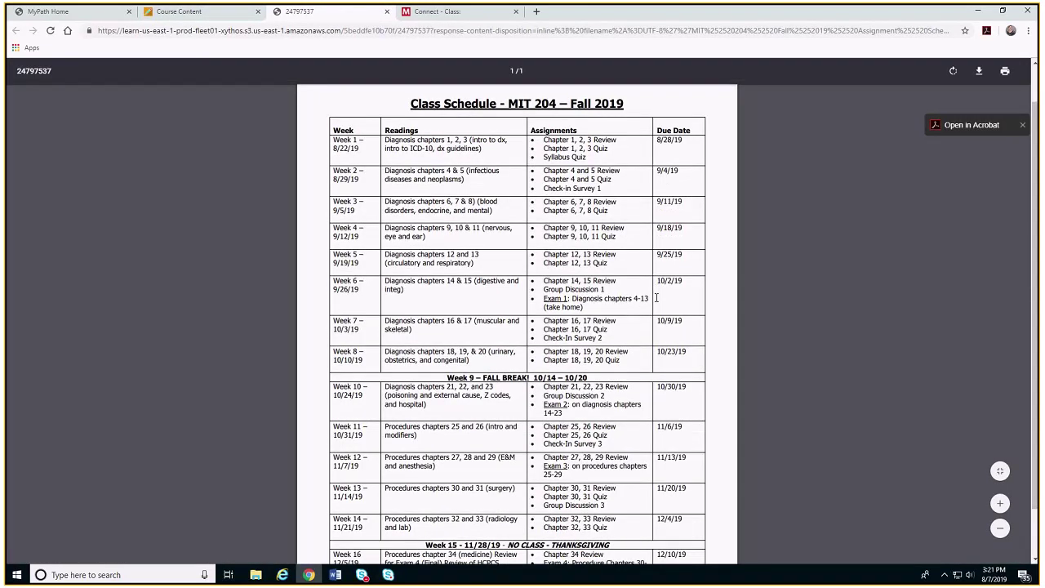
scroll(655, 297, up, 1)
scroll(656, 297, up, 1)
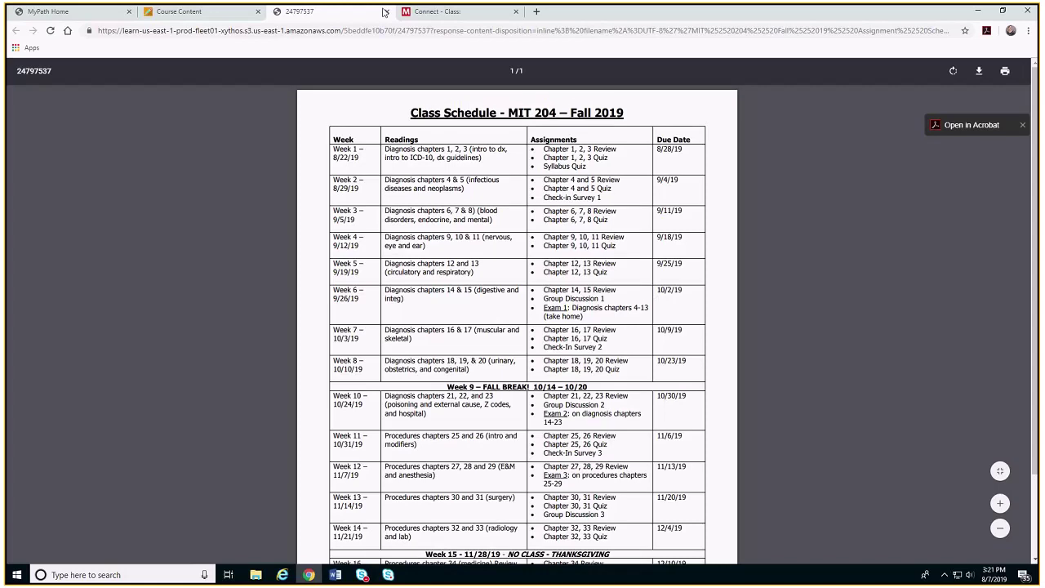
click(383, 11)
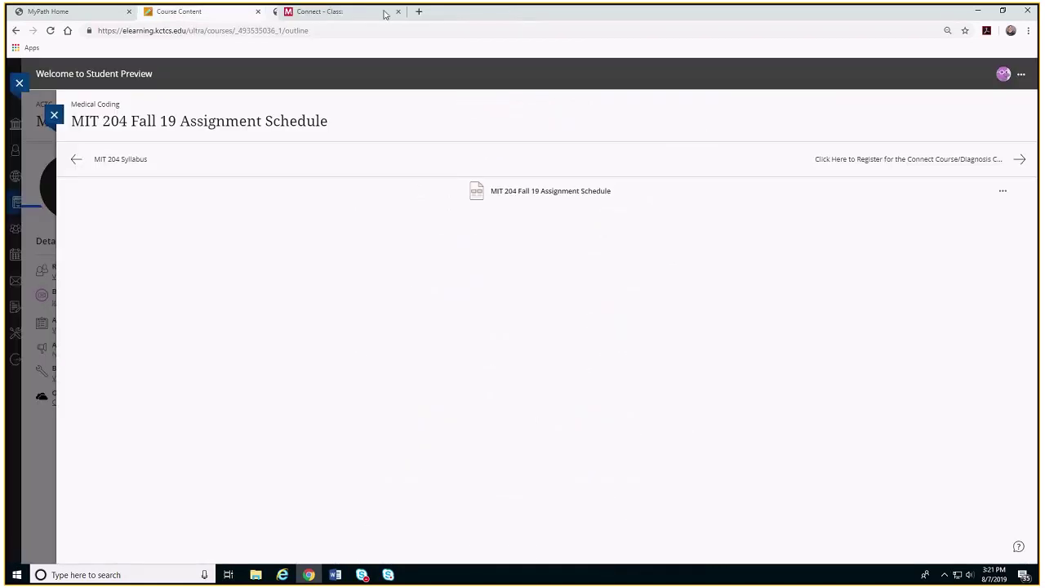
Step: Page on to the Connect course registration link and the Syllabus Quiz details, and return to the course content
click(1020, 160)
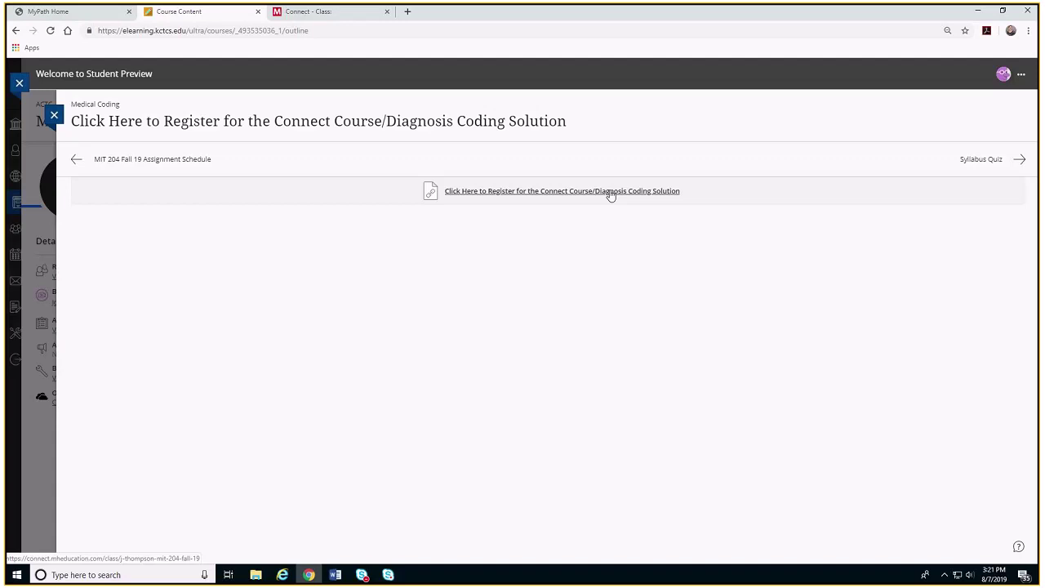
click(1019, 162)
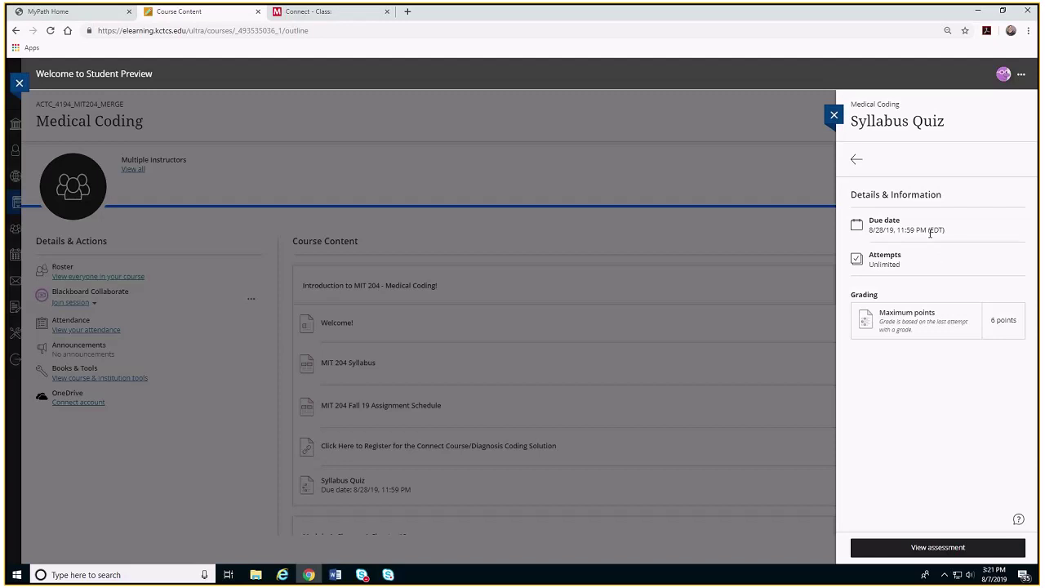
click(833, 116)
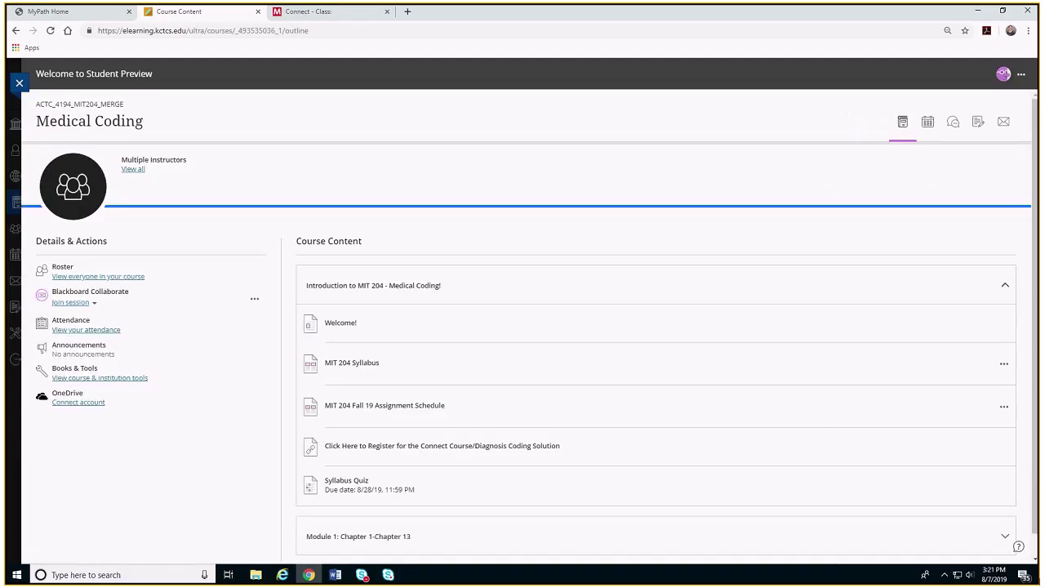
Step: Expand the Module 1: Chapter 1-Chapter 13 folder in the course content
scroll(466, 490, down, 1)
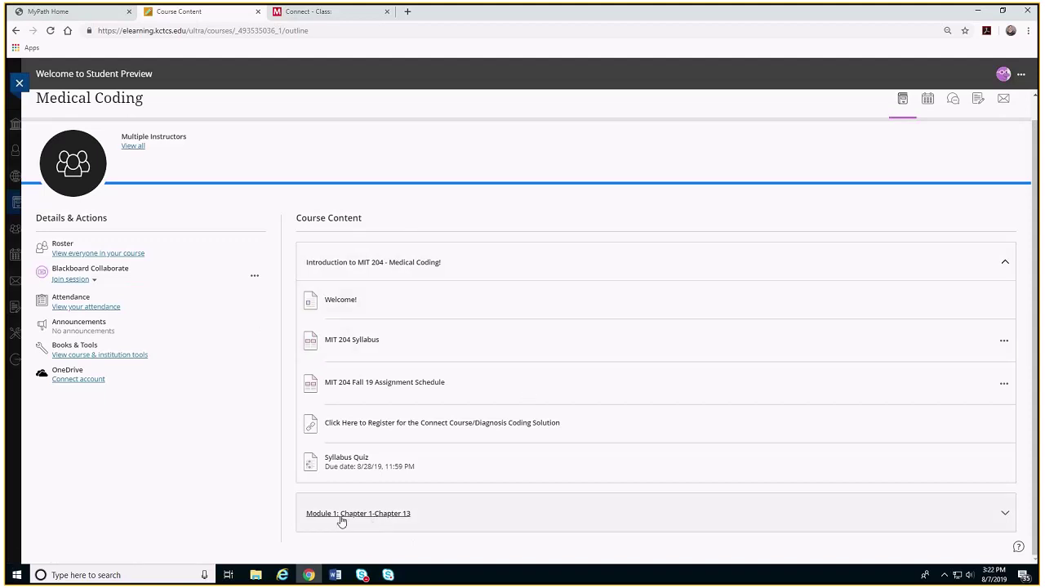
click(1005, 514)
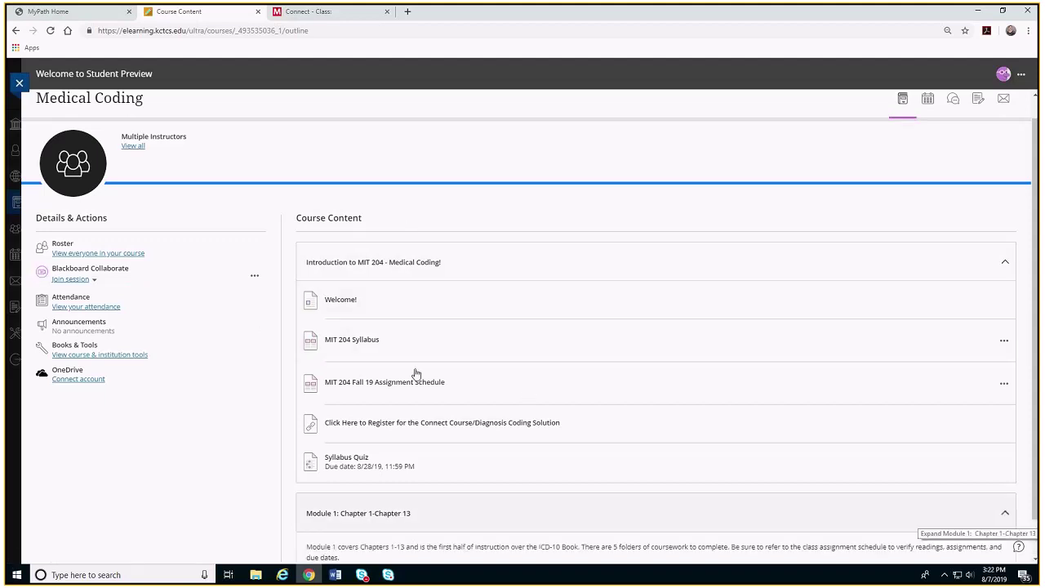
Step: Expand the Week 1 - Chapters 1, 2, 3 folder in Module 1 and open its Review Lesson Plan
scroll(416, 373, down, 2)
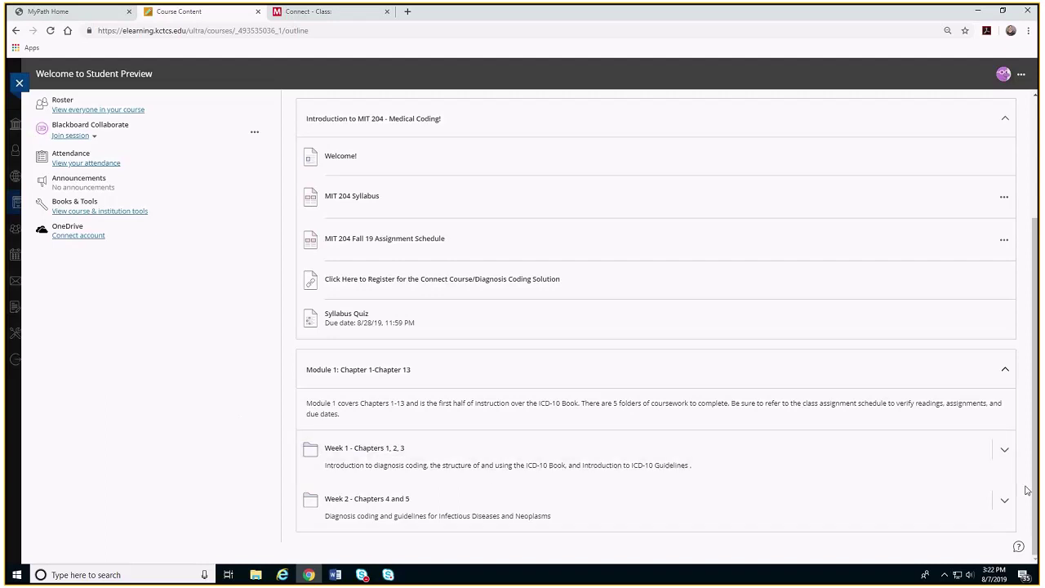
click(1005, 452)
scroll(208, 397, down, 2)
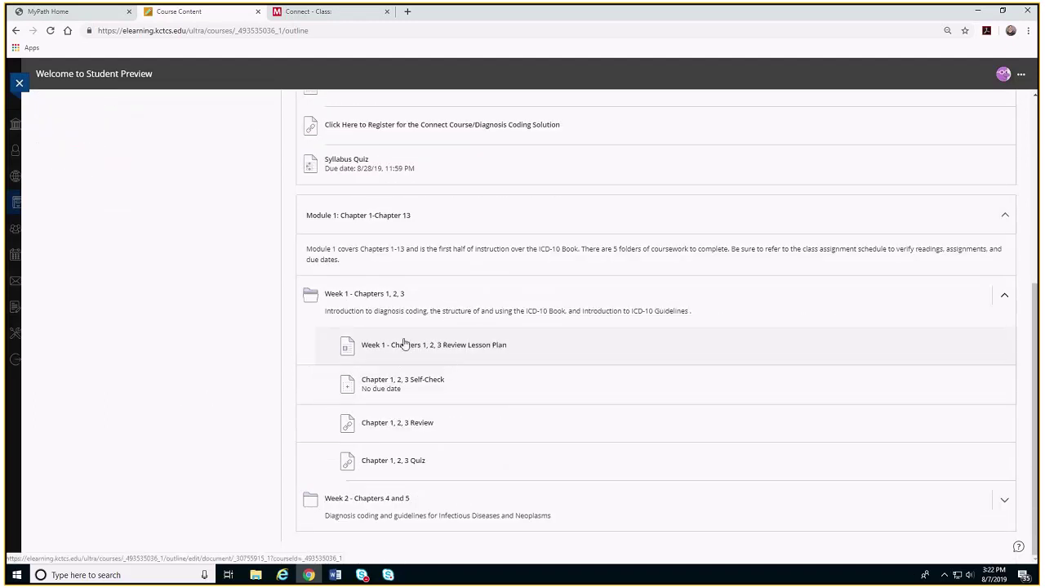
click(381, 346)
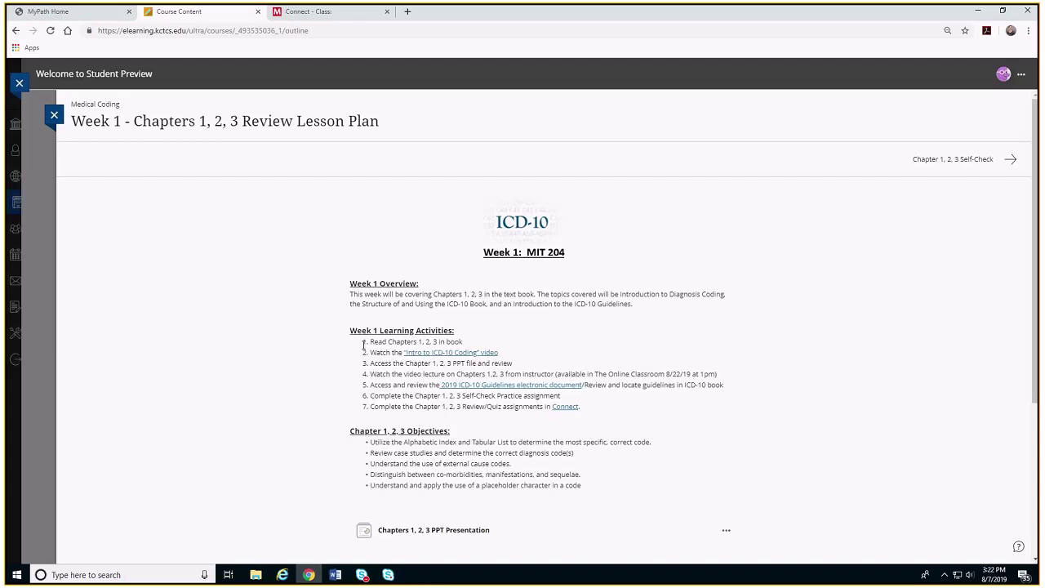
Step: Open the 2019 ICD-10 Guidelines electronic document linked in the learning activities, skim its table of contents and close it
scroll(455, 367, down, 2)
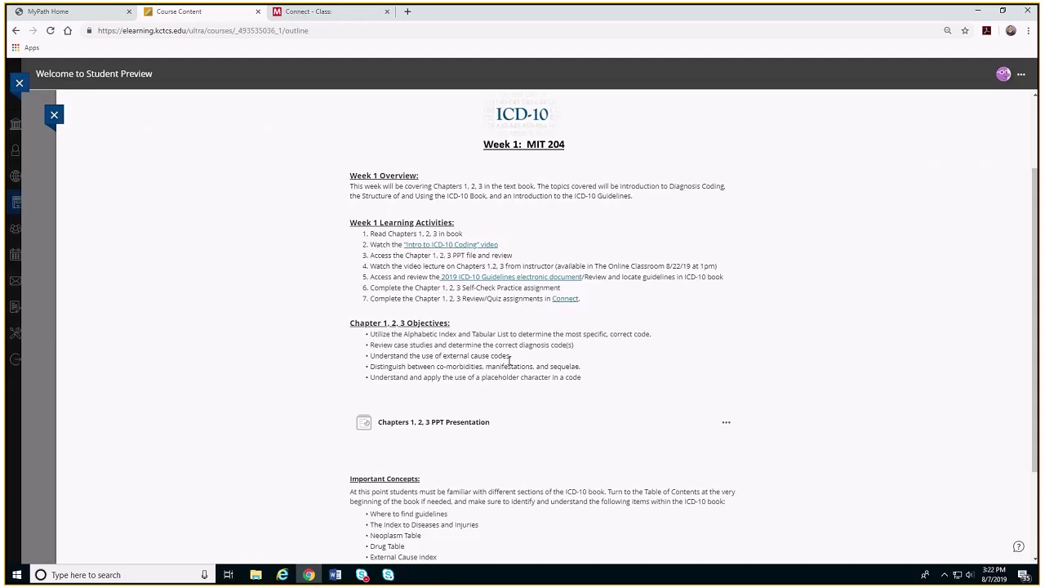
click(484, 278)
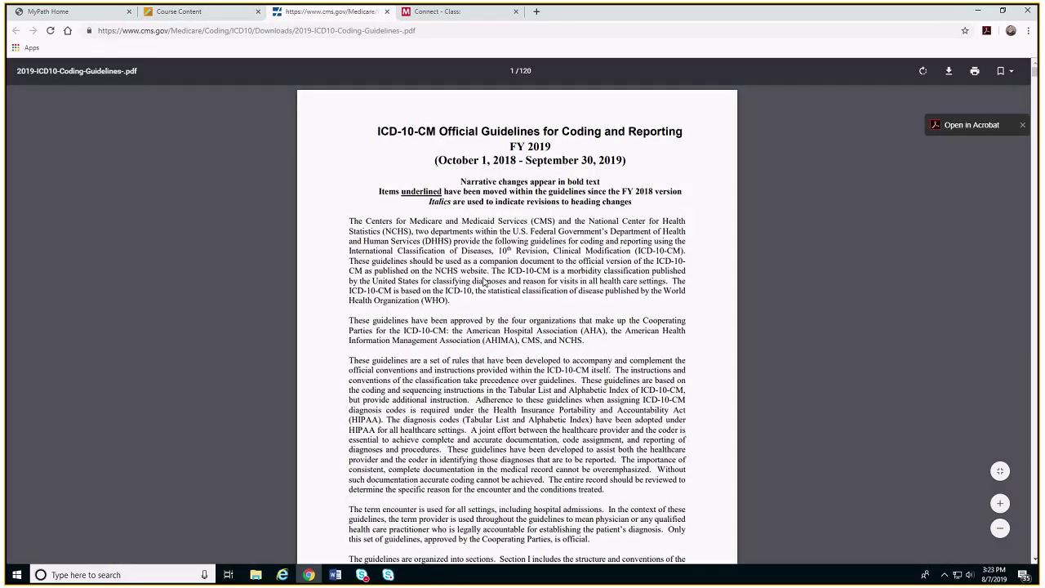
scroll(484, 279, down, 6)
scroll(483, 278, down, 6)
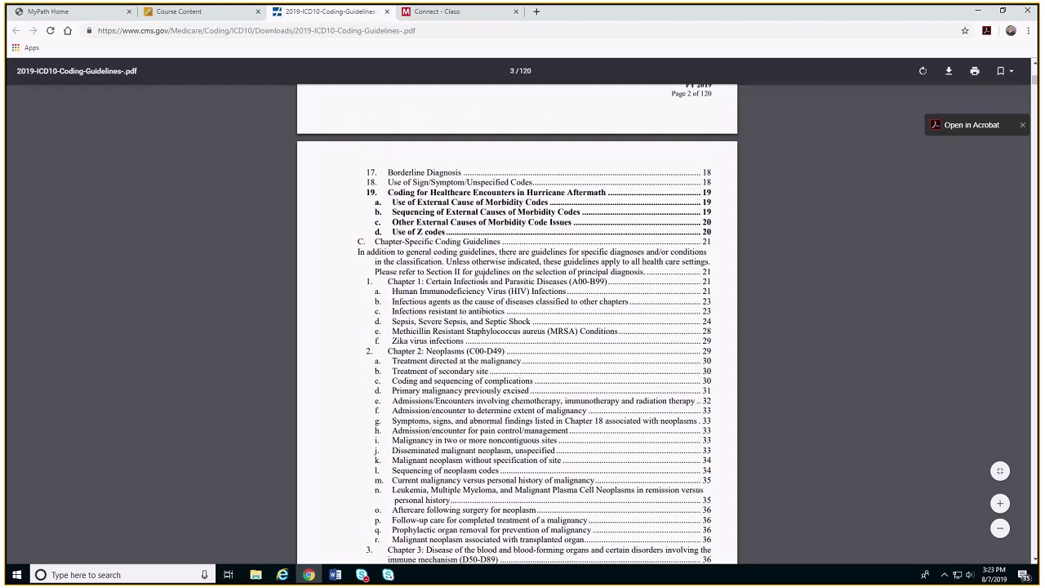
scroll(484, 278, down, 6)
scroll(483, 278, up, 10)
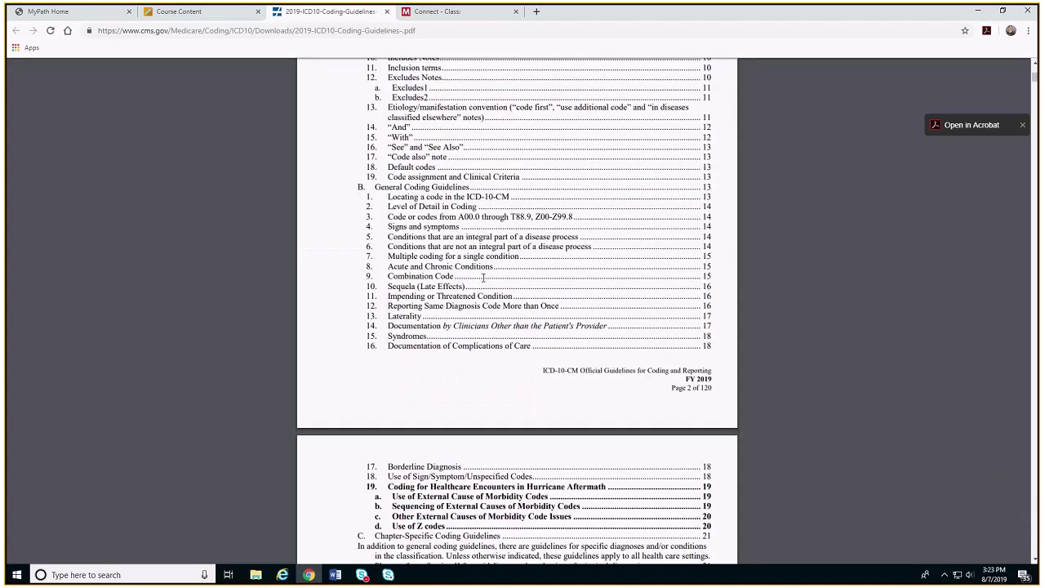
scroll(483, 278, up, 15)
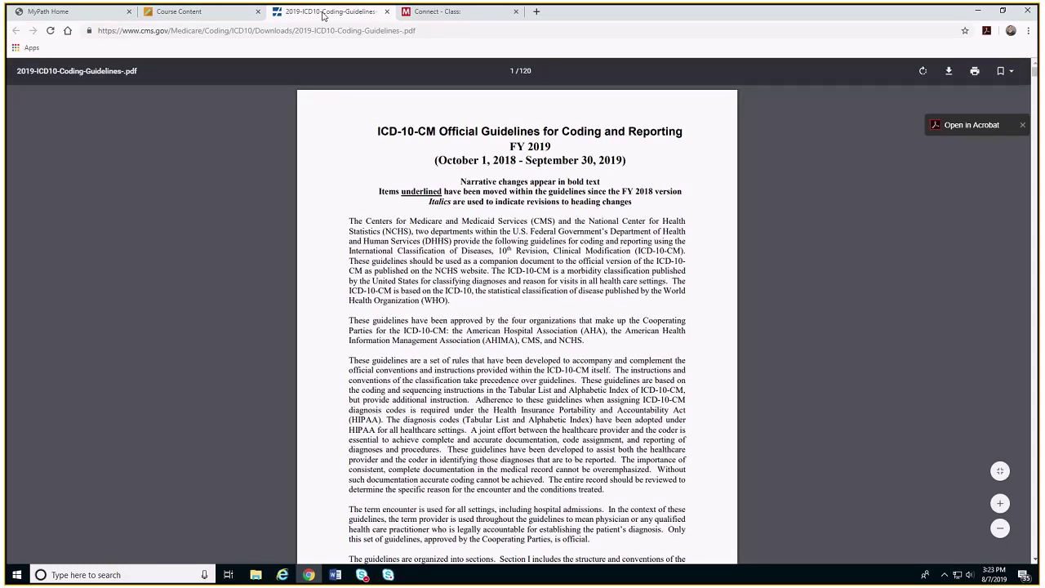
click(387, 11)
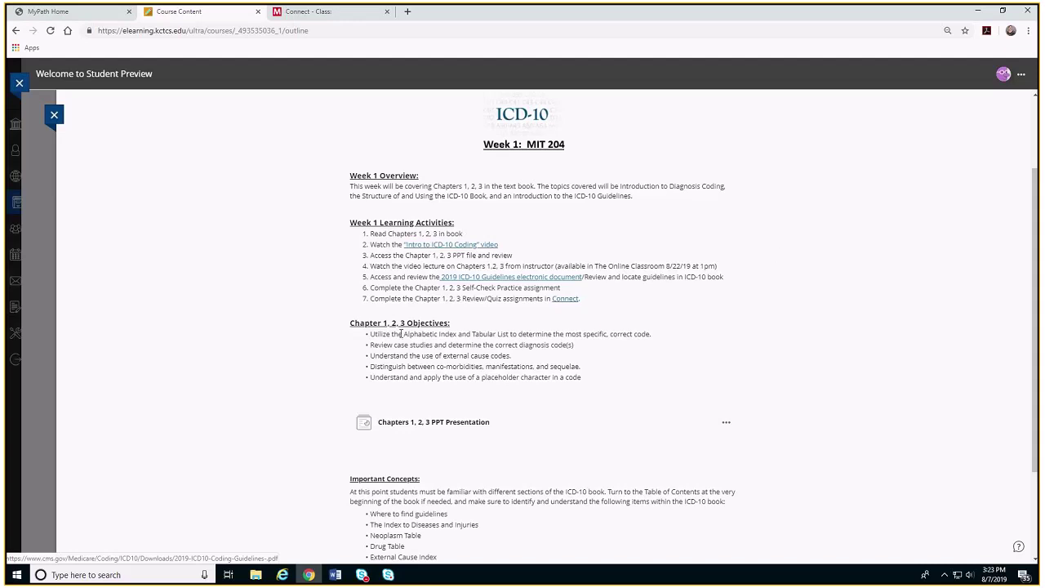
Step: Review the rest of the Week 1 lesson plan and open its Chapters 1, 2, 3 PPT Presentation file
scroll(400, 333, down, 1)
scroll(618, 328, down, 1)
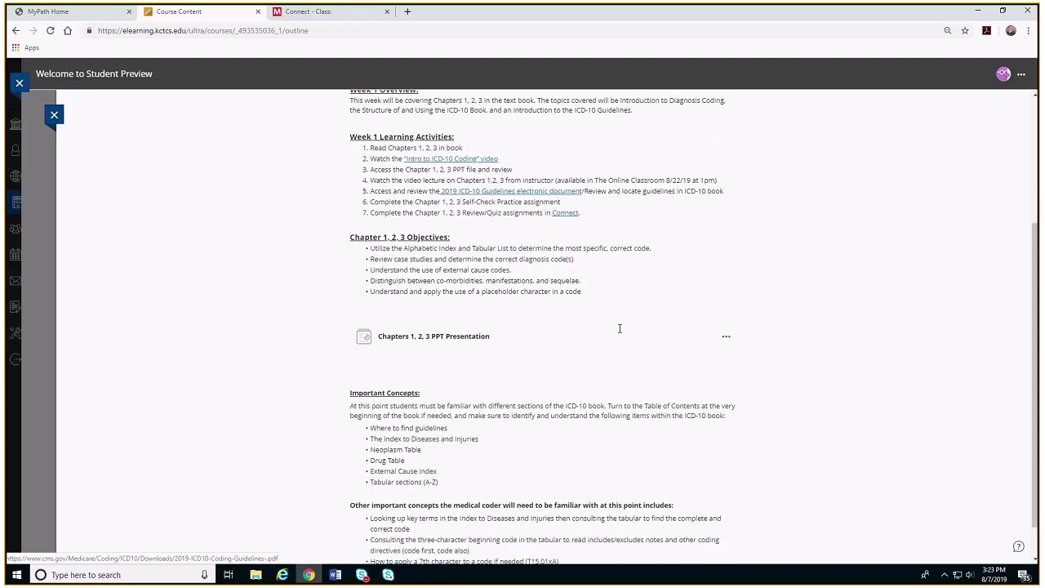
scroll(619, 329, down, 1)
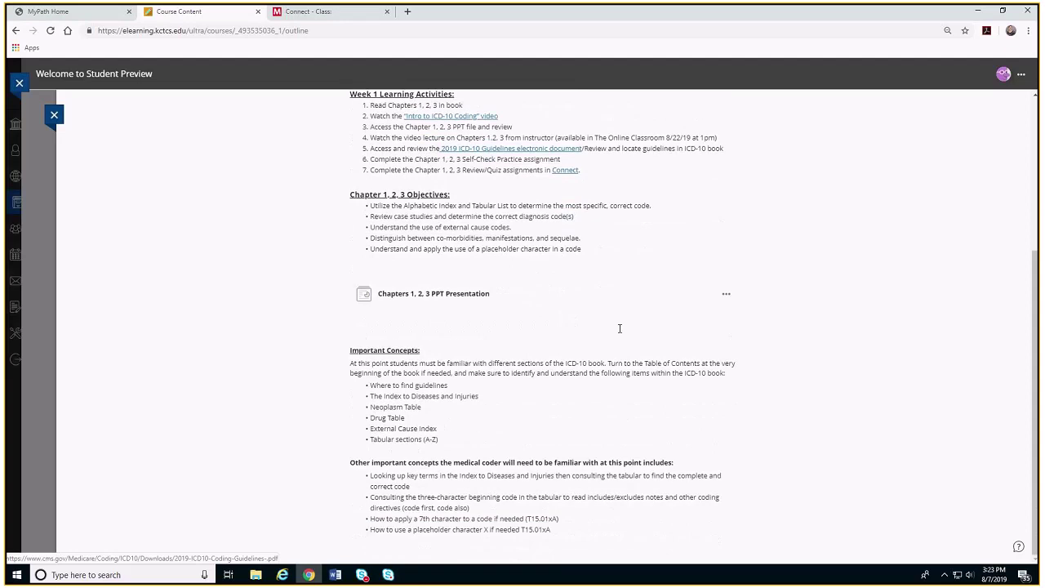
click(726, 296)
click(690, 311)
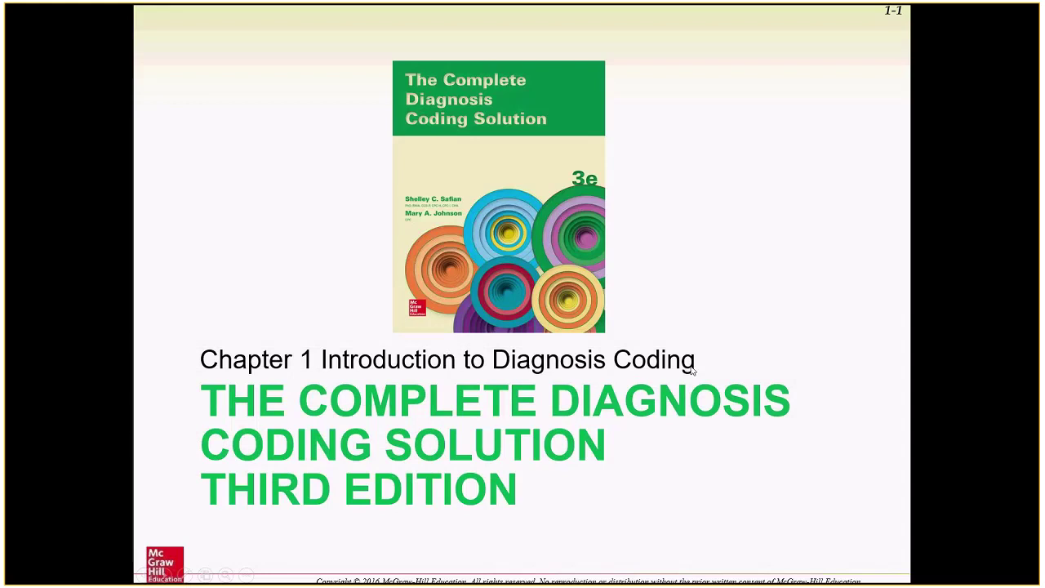
Step: Page through the slideshow up to the Week 1 Learning Activities slide and switch back to the lesson plan in the browser
click(746, 373)
click(805, 353)
click(845, 369)
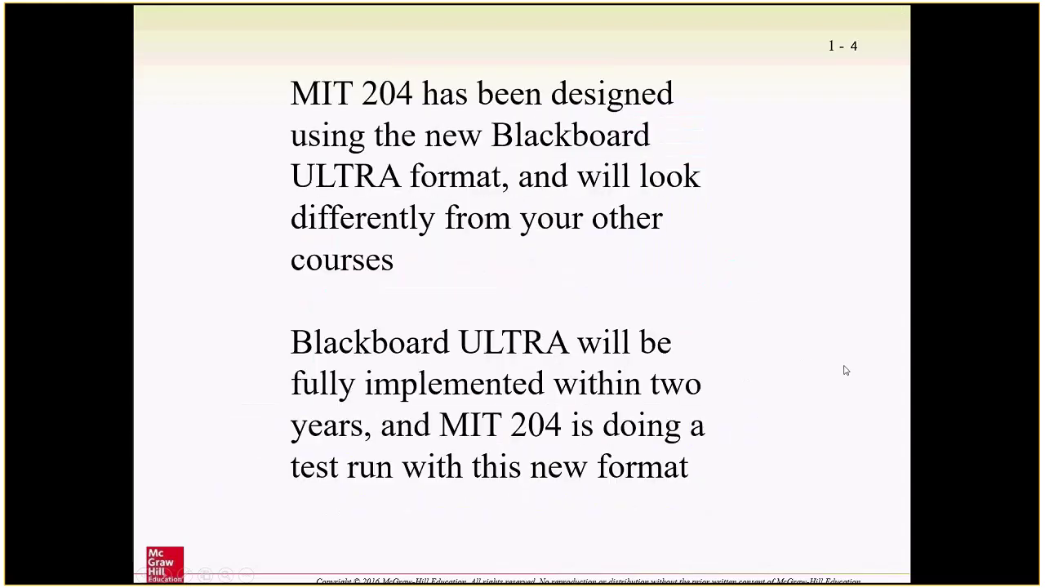
click(872, 345)
click(873, 338)
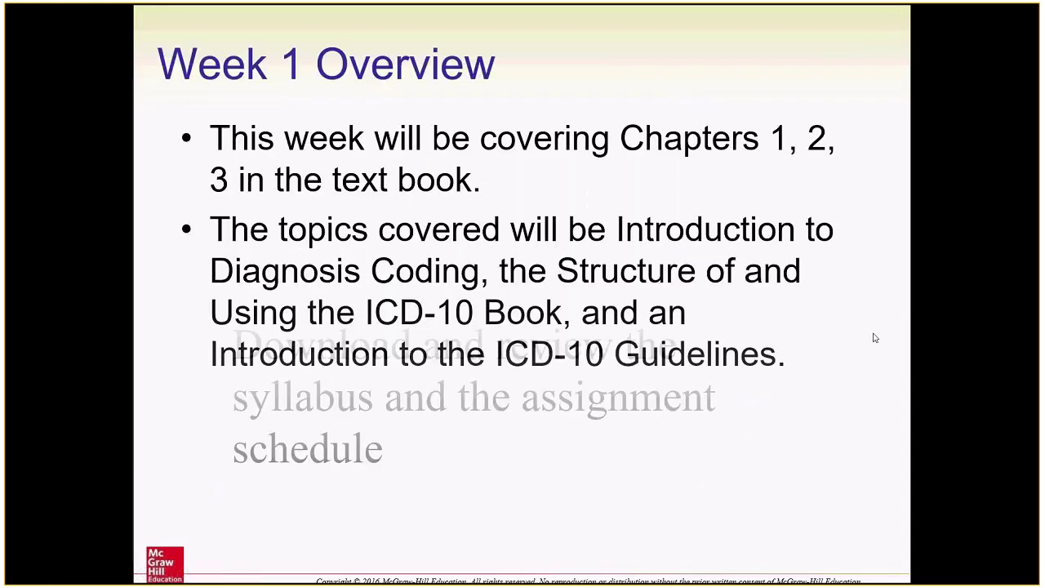
click(872, 337)
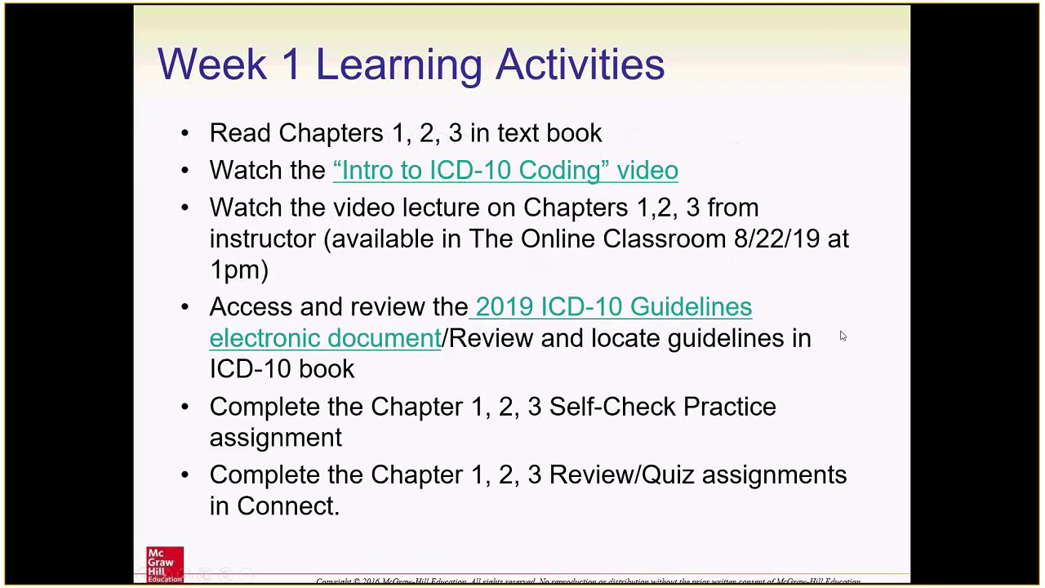
key(alt+Tab)
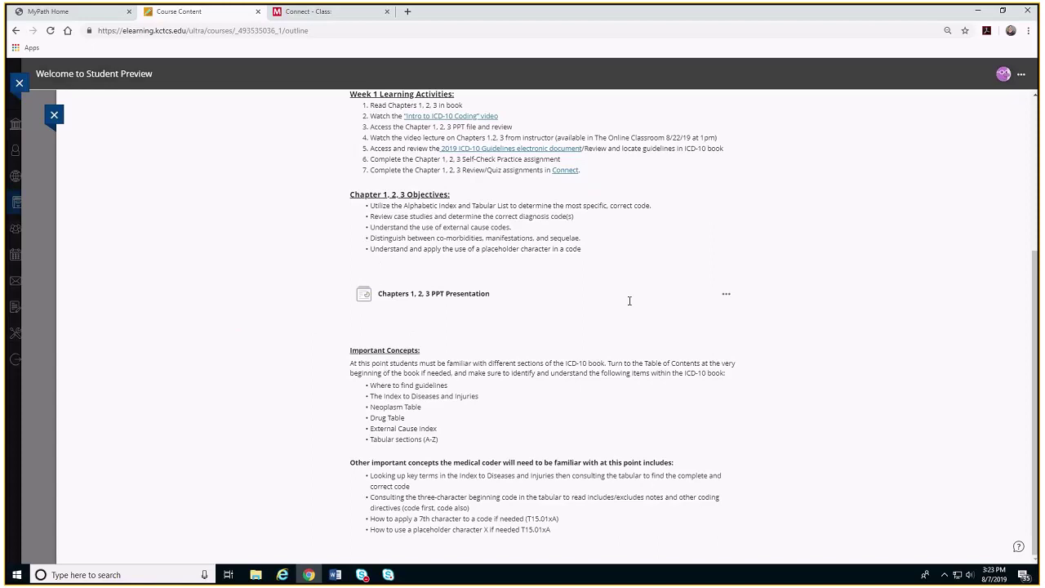
Step: Look over the Week 1 lesson plan again, go on to the Chapter 1, 2, 3 Self-Check and view the assessment
scroll(194, 217, up, 5)
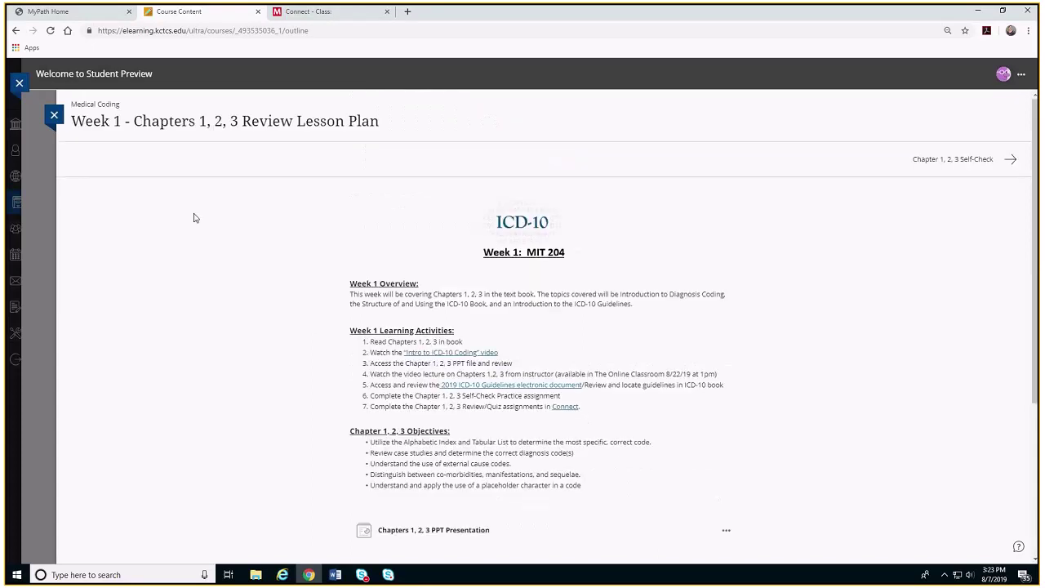
scroll(187, 269, down, 2)
scroll(198, 278, up, 1)
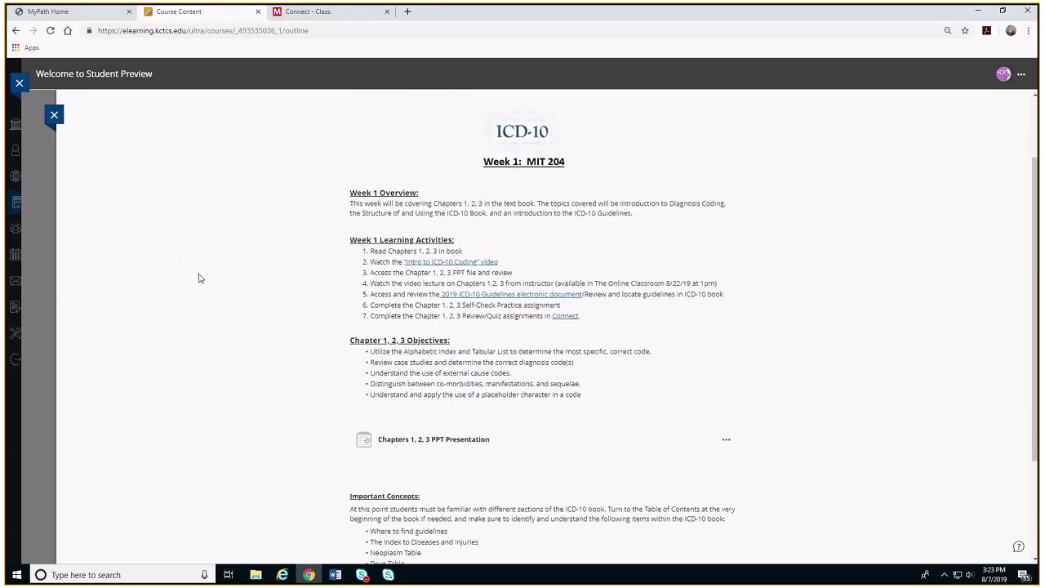
scroll(198, 278, up, 2)
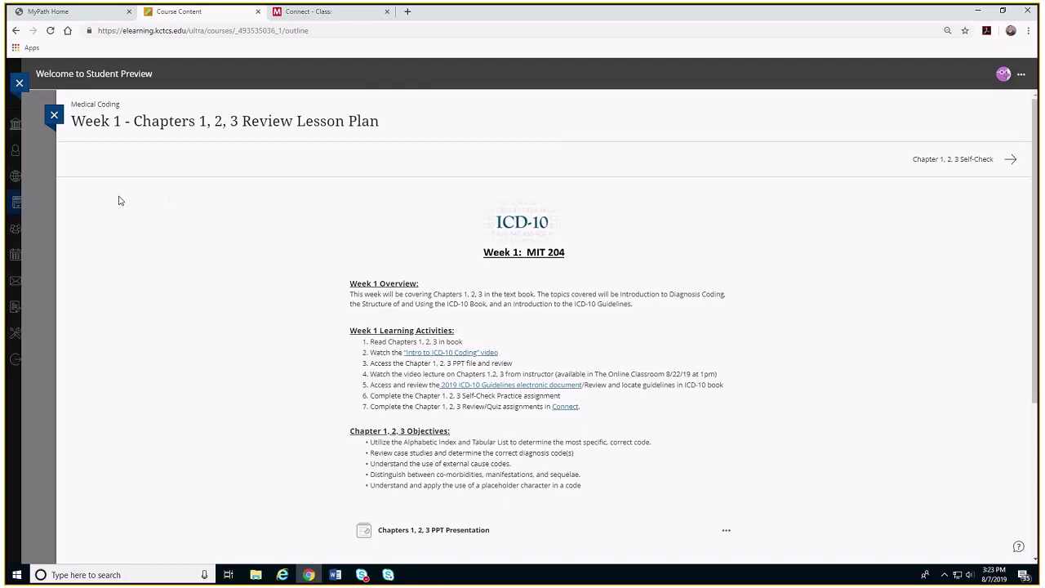
click(1011, 160)
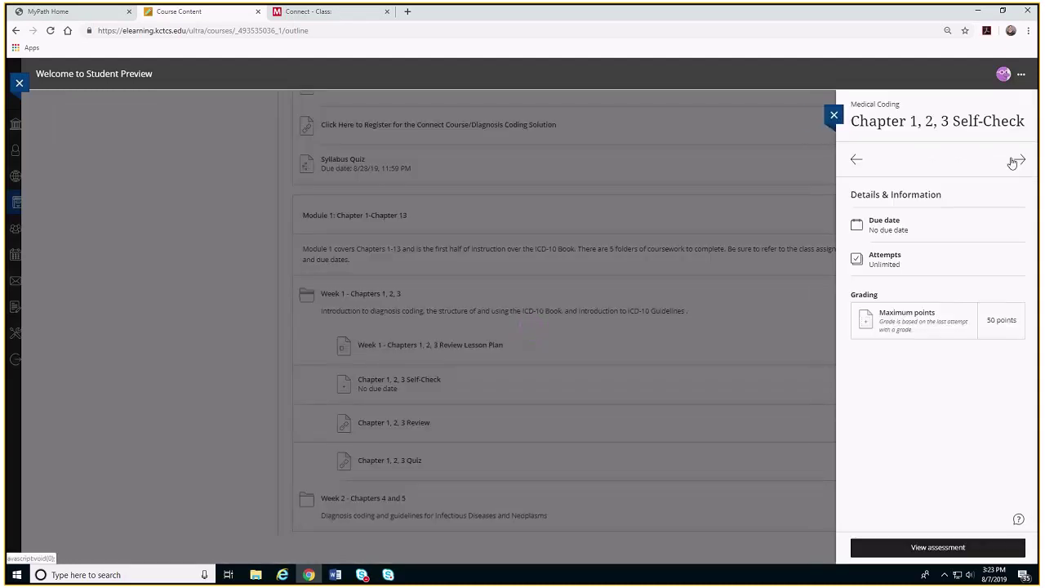
click(945, 554)
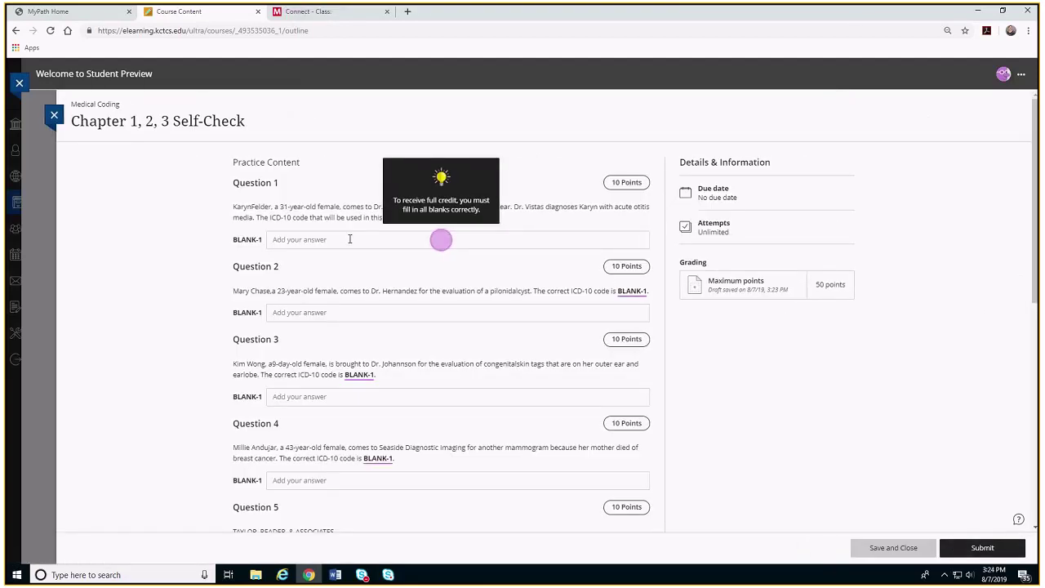
Step: Look through the Self-Check questions and their answer blanks without answering, and close the assessment
click(349, 239)
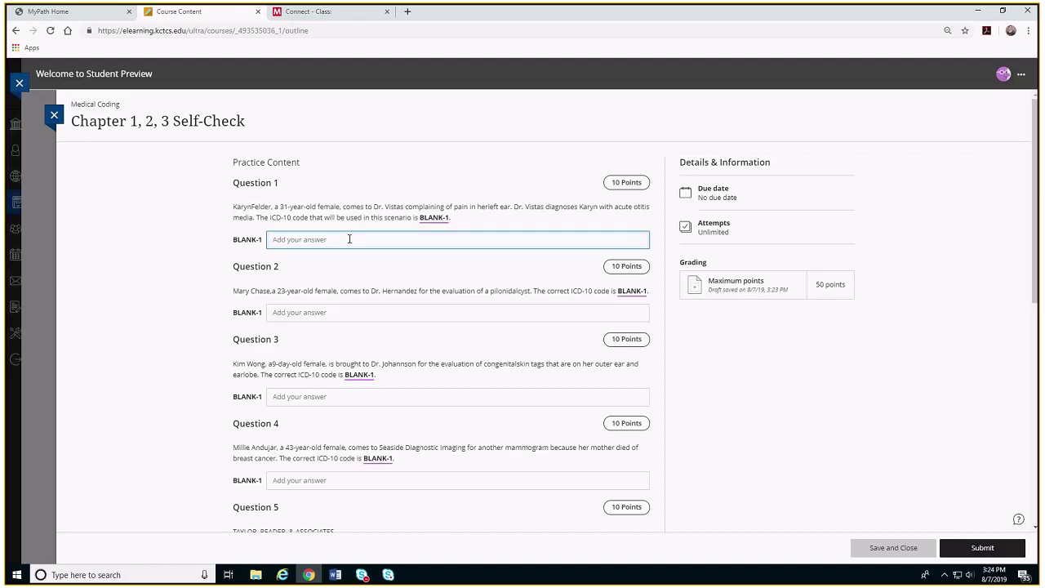
click(337, 313)
scroll(251, 341, down, 3)
scroll(251, 341, up, 3)
scroll(250, 341, down, 3)
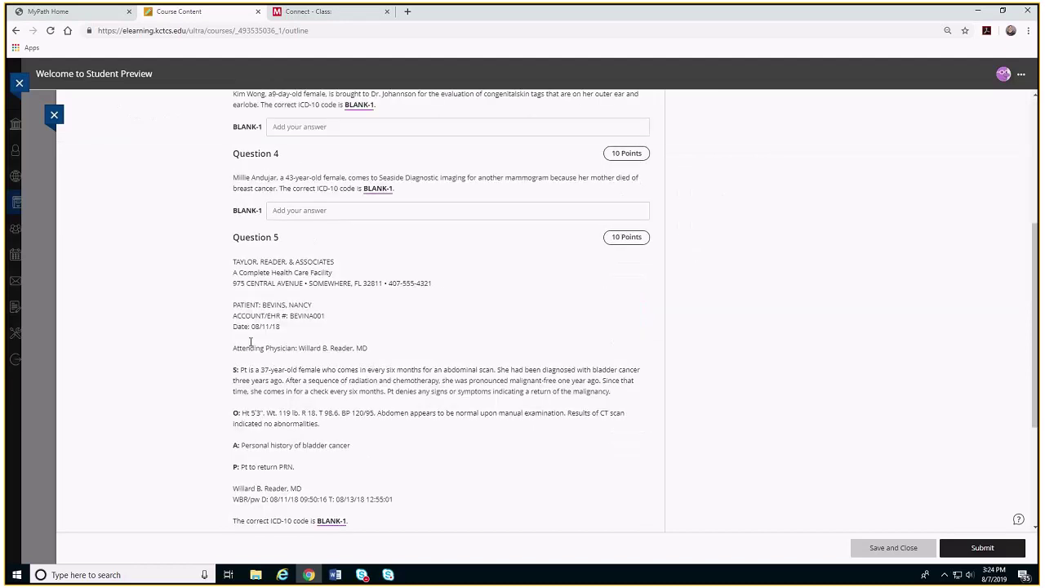
scroll(251, 342, up, 3)
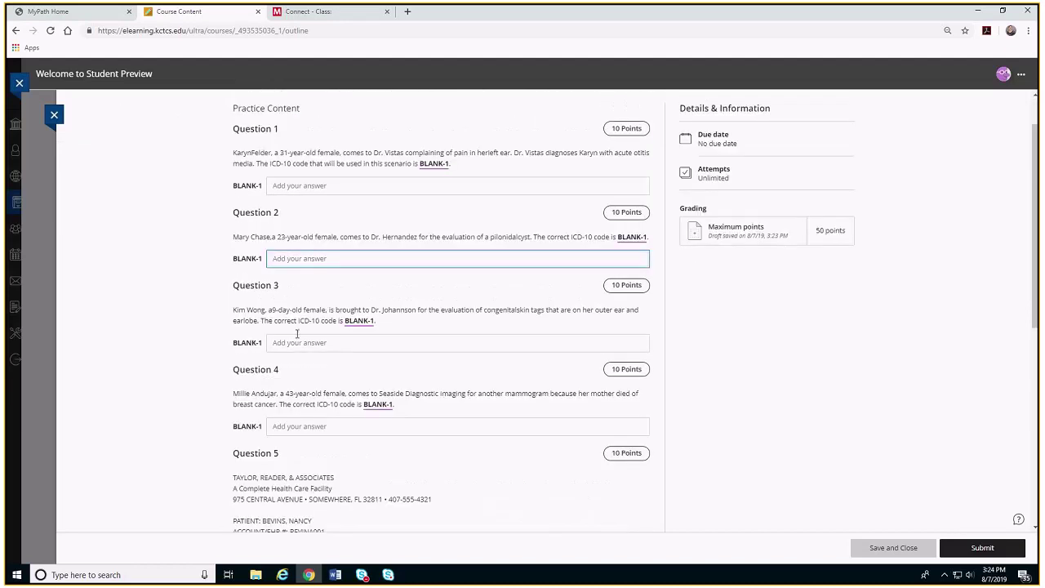
scroll(302, 339, down, 5)
scroll(309, 346, up, 6)
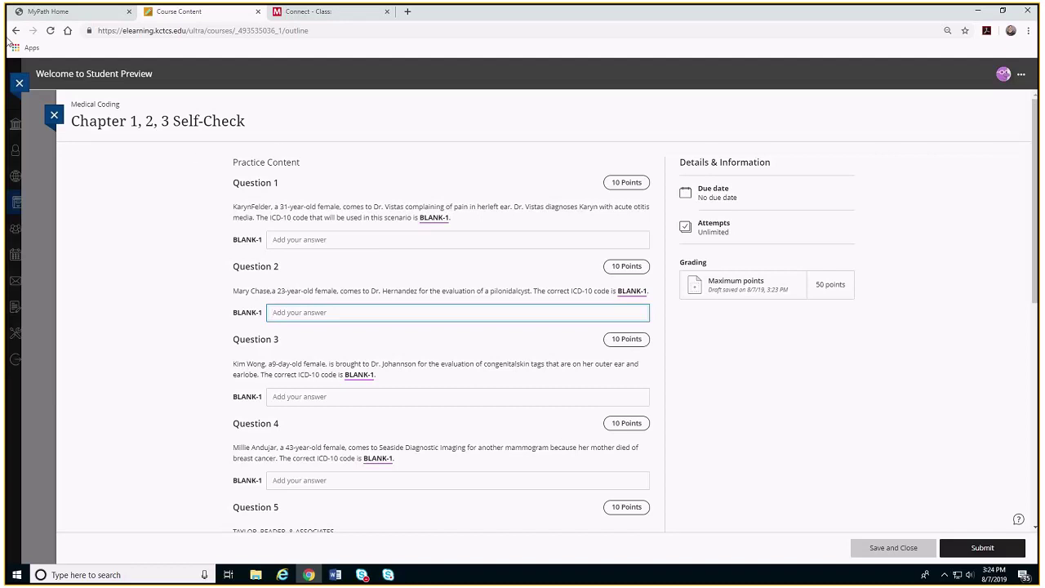
click(55, 117)
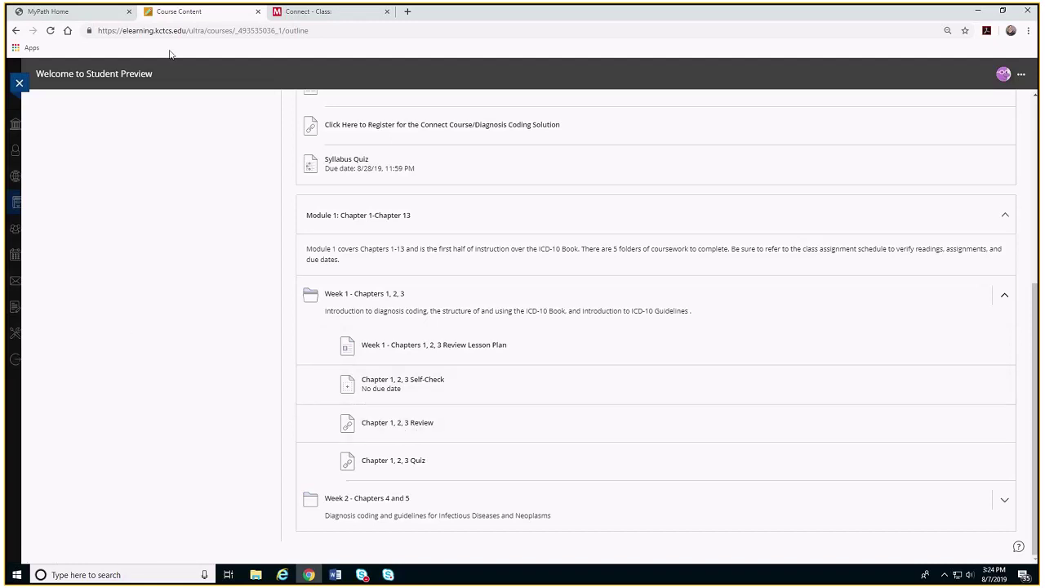
Step: Examine the Week 1 folder's items in the course content, including the Chapter 1, 2, 3 Review and Quiz links
scroll(276, 354, up, 4)
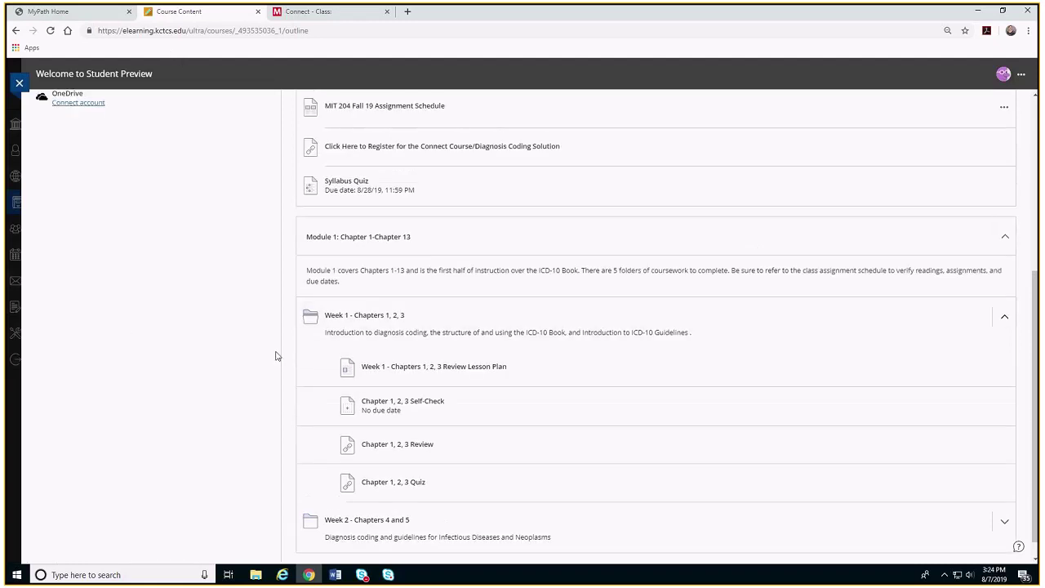
scroll(278, 352, down, 4)
scroll(277, 352, up, 3)
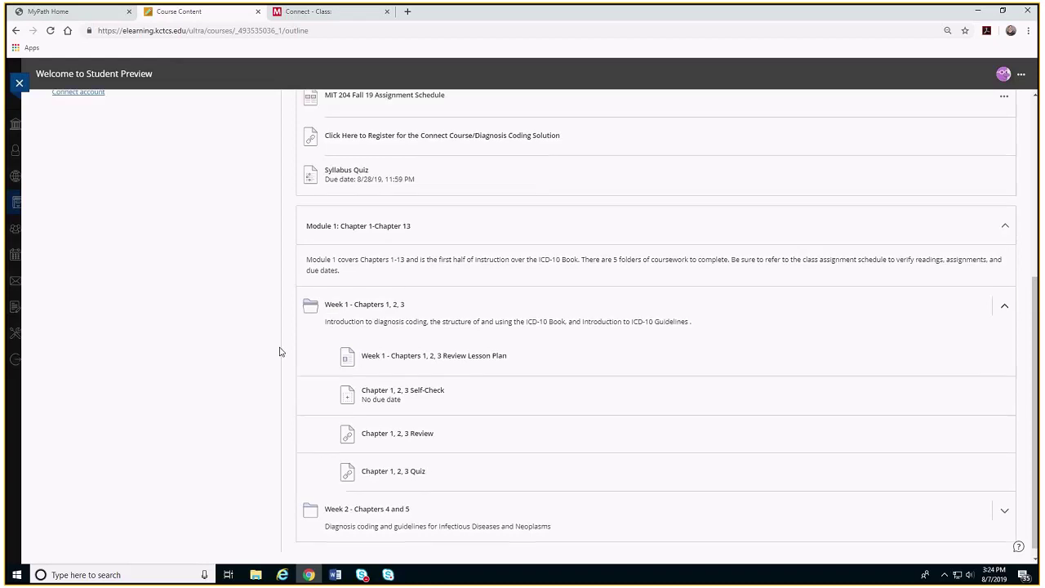
scroll(279, 351, down, 1)
scroll(279, 351, up, 3)
scroll(279, 350, down, 3)
scroll(279, 351, down, 1)
scroll(279, 351, up, 1)
scroll(773, 433, down, 1)
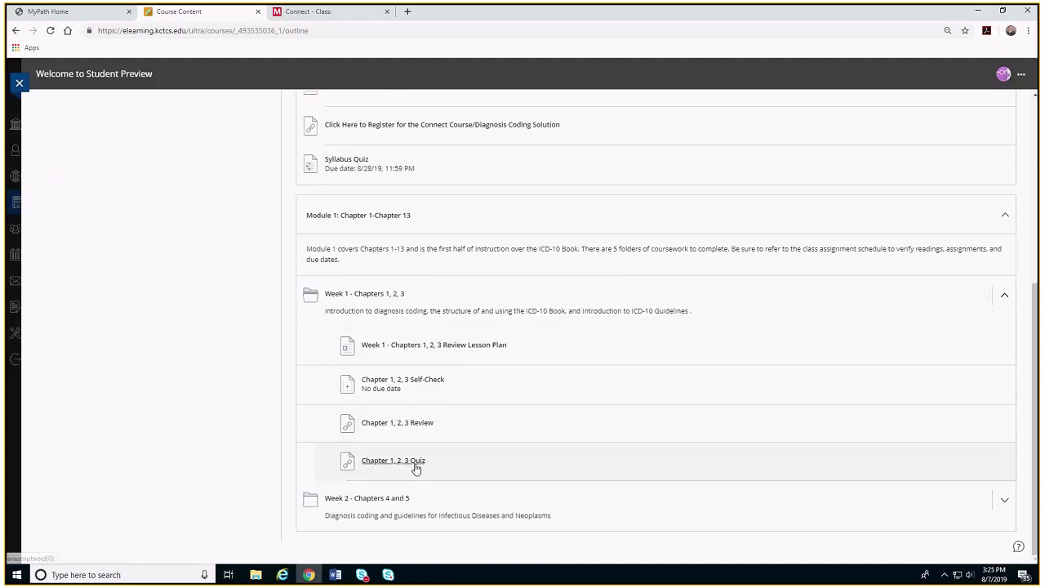
Step: Expand the Week 2 - Chapters 4 and 5 folder and open its Review Lesson Plan
click(1004, 500)
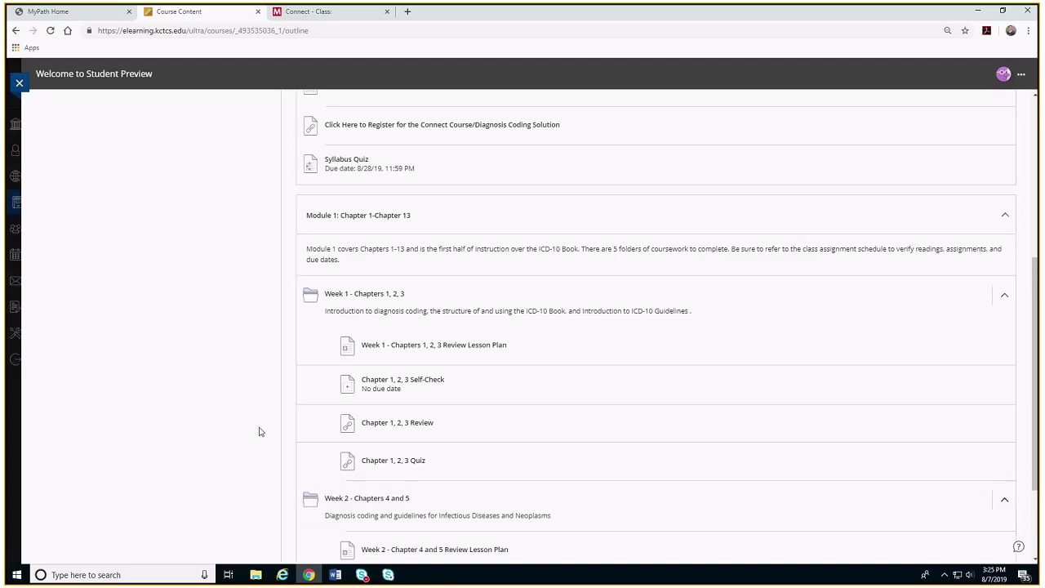
scroll(259, 429, down, 2)
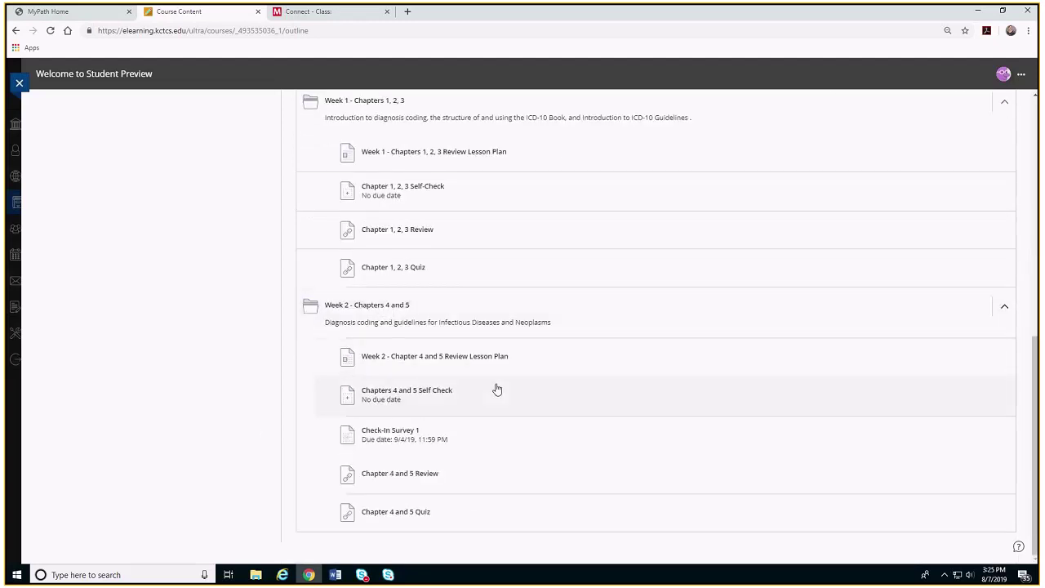
click(461, 356)
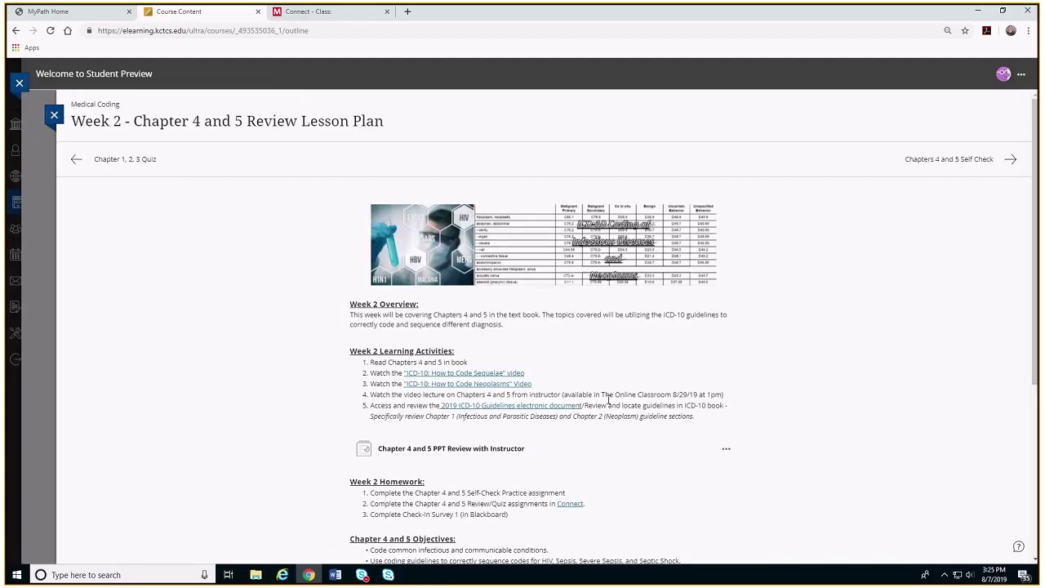
Step: Read through the Week 2 learning activities, homework, objectives and important concepts, and return to the start of the course content page
scroll(608, 400, down, 1)
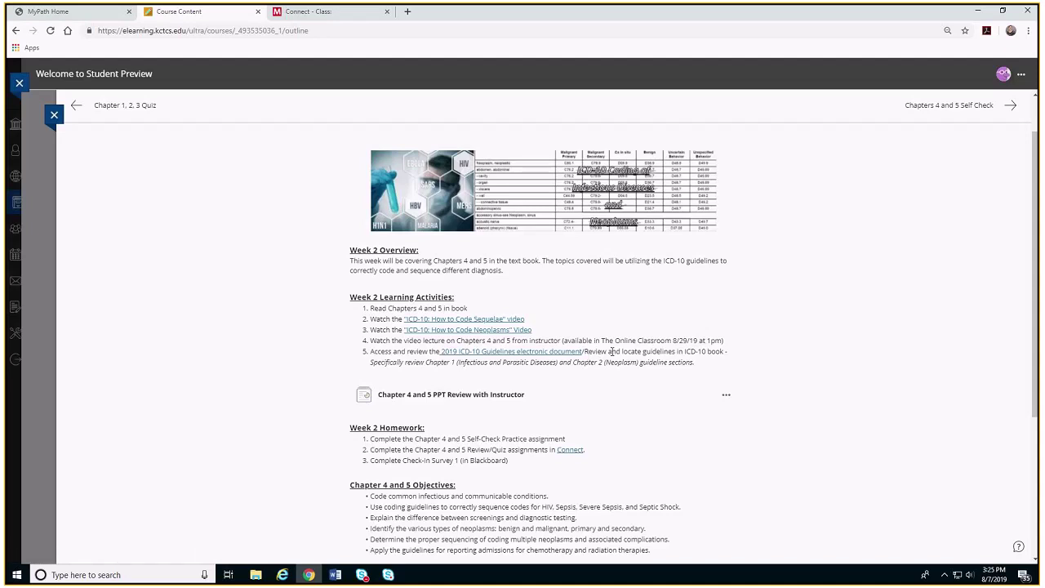
scroll(608, 405, down, 2)
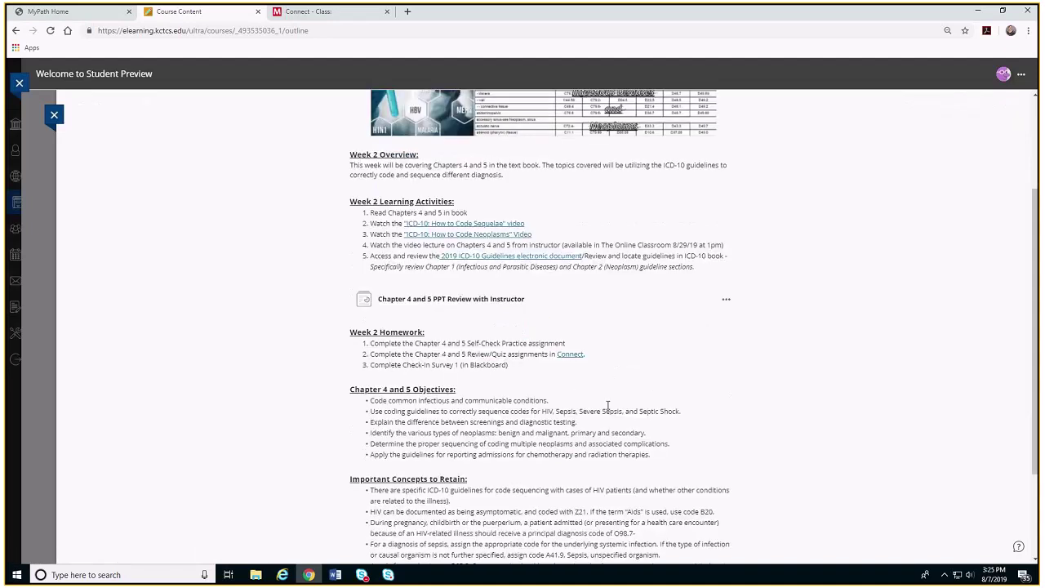
scroll(608, 406, down, 1)
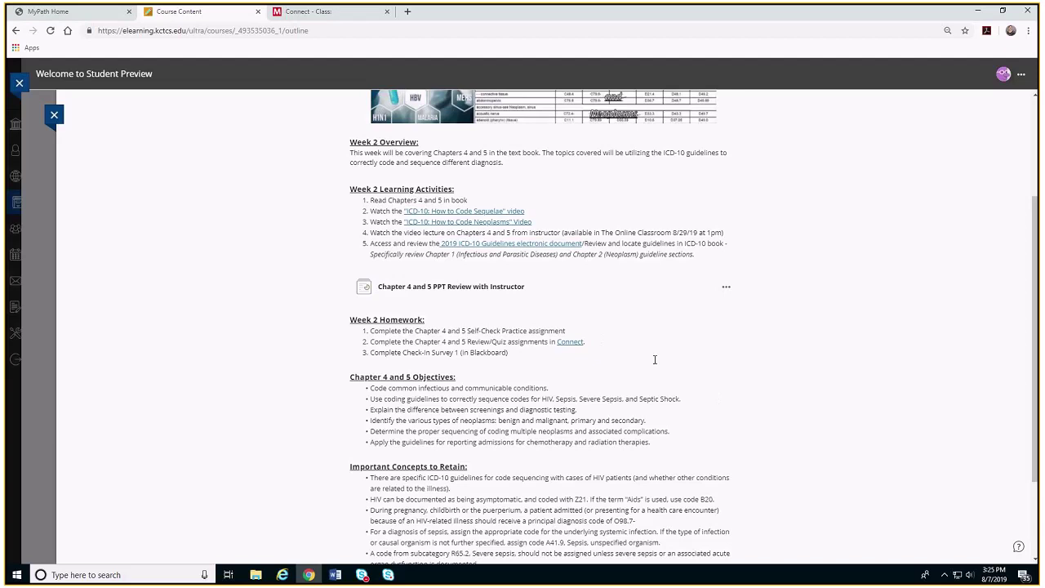
scroll(655, 360, down, 3)
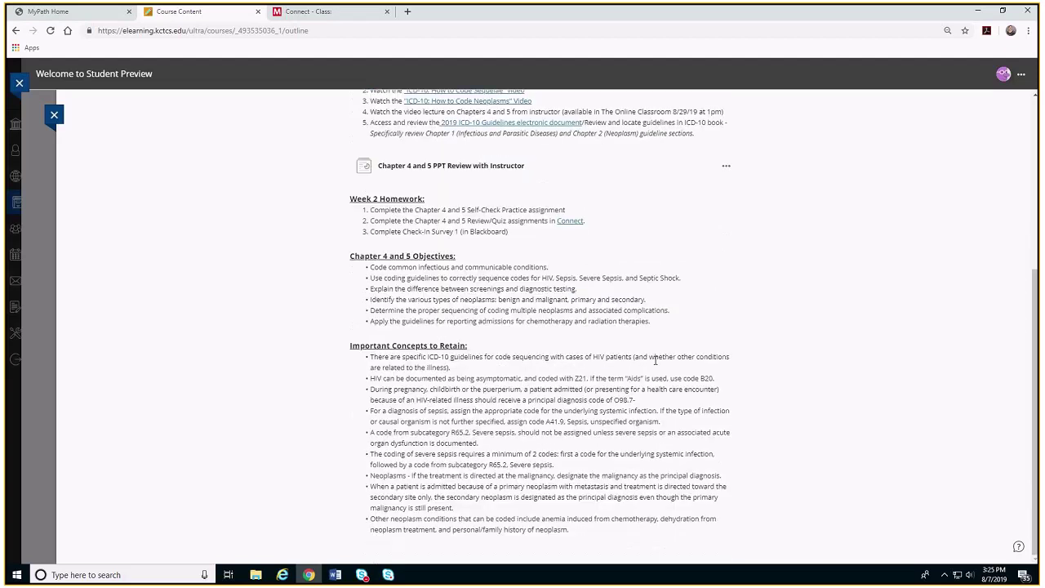
scroll(654, 360, up, 4)
scroll(655, 360, down, 4)
click(53, 117)
scroll(608, 383, up, 3)
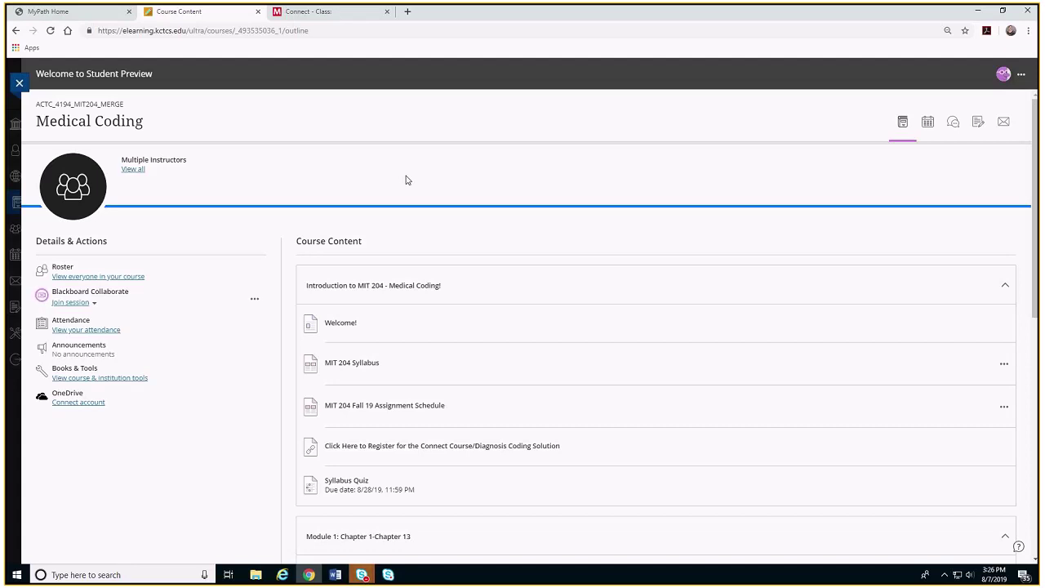
Step: Switch to the Skype for Business conversation window and open the options for stopping the recording
click(364, 576)
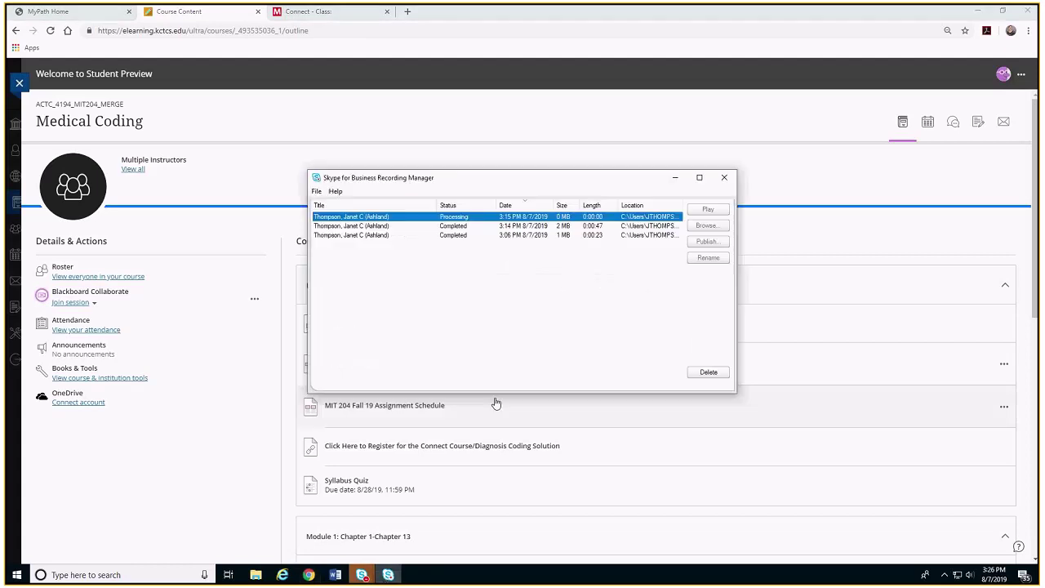
mouse_move(369, 577)
click(392, 531)
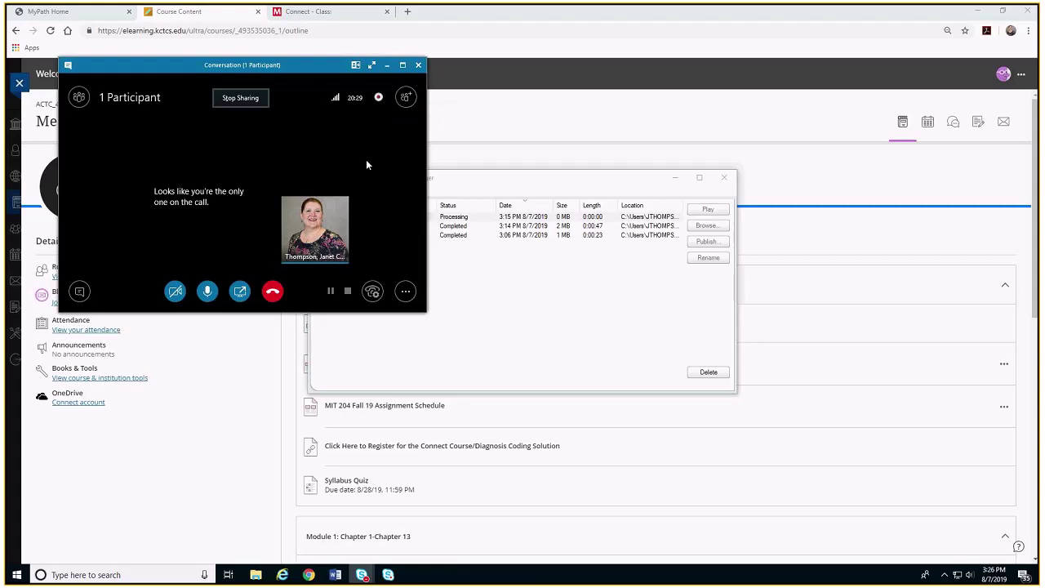
click(377, 98)
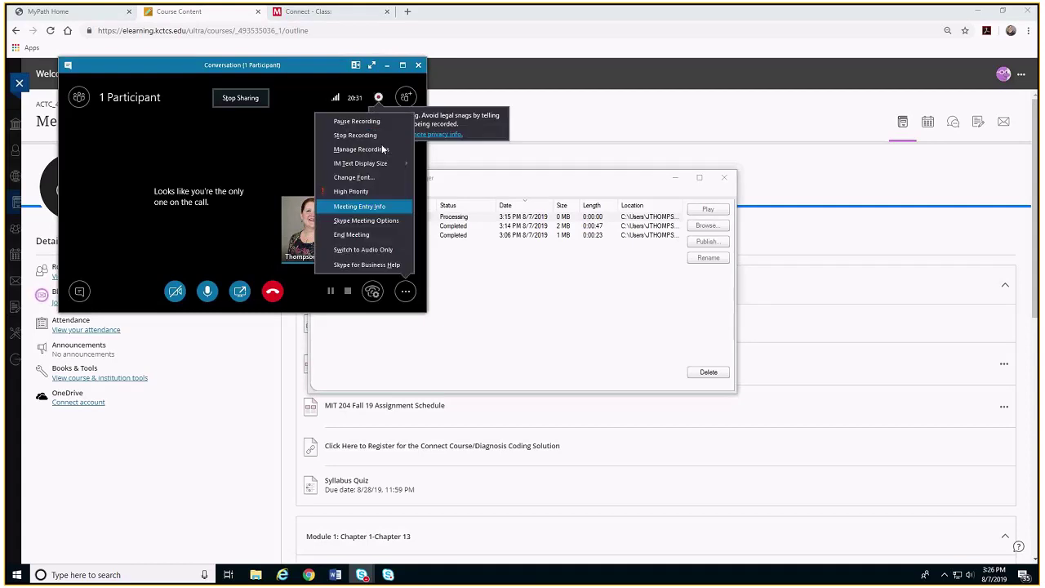